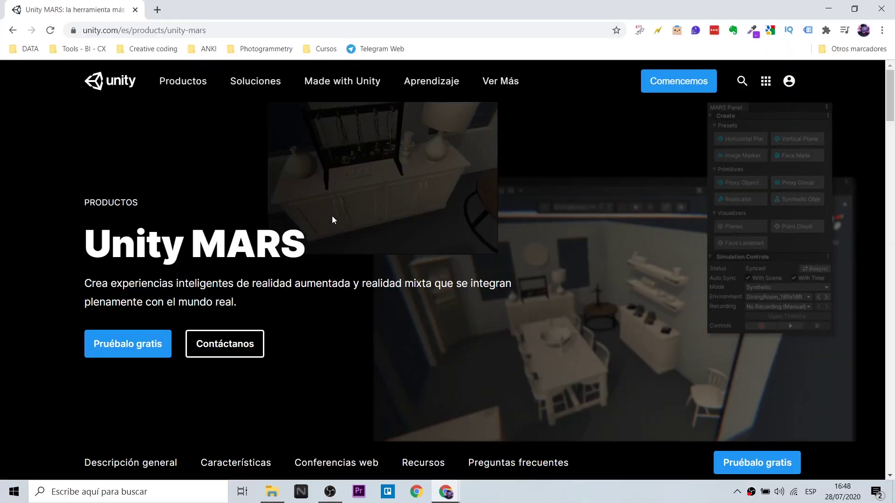
Open the 'Leer el blog' Unity MARS blog post in a new Chrome tab.
scroll(332, 217, down, 2)
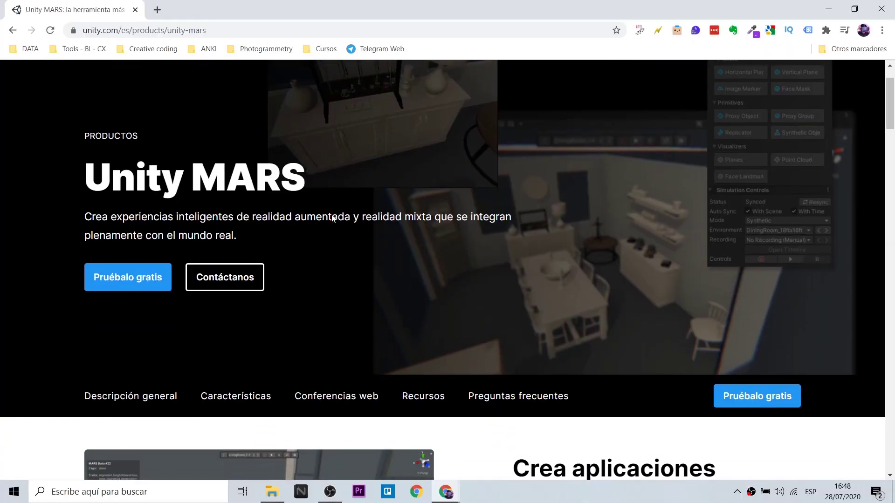
scroll(431, 195, down, 5)
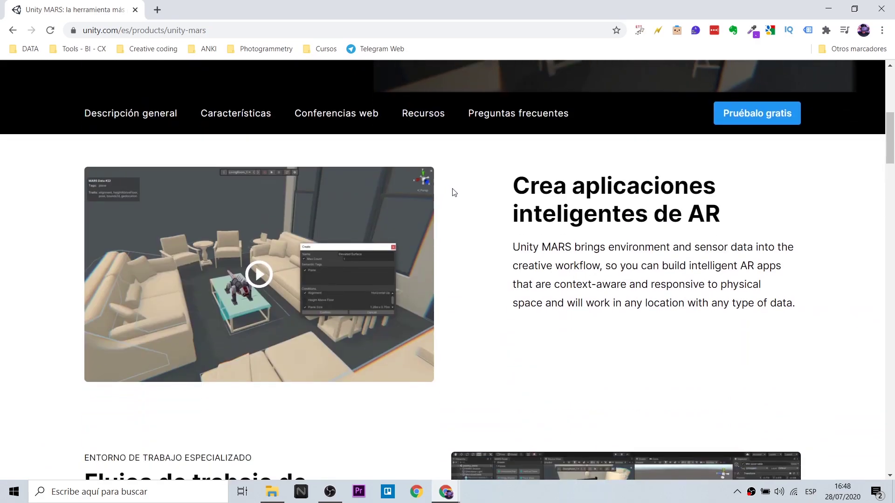
scroll(453, 192, down, 2)
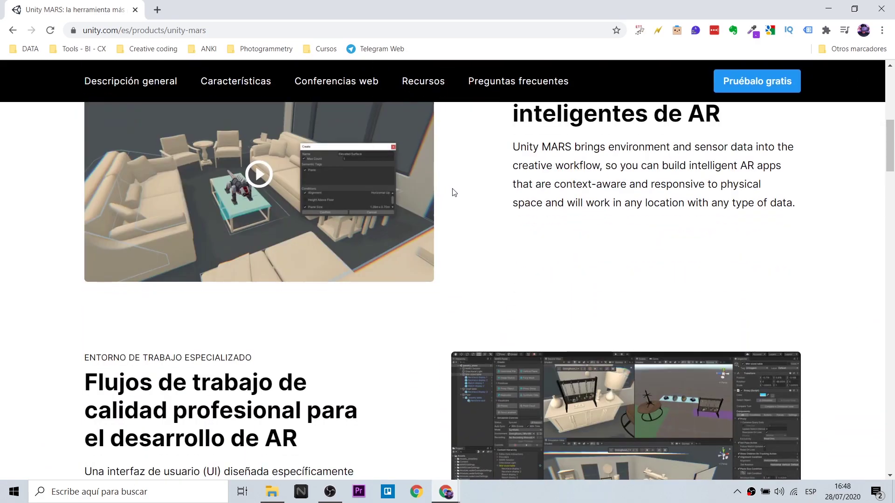
scroll(454, 192, down, 3)
scroll(351, 235, down, 1)
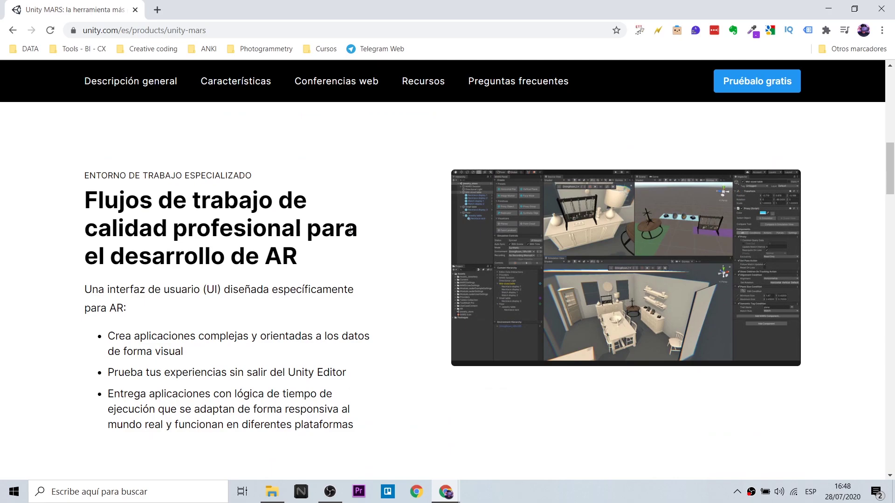
scroll(350, 228, down, 6)
scroll(351, 230, down, 3)
scroll(351, 231, down, 2)
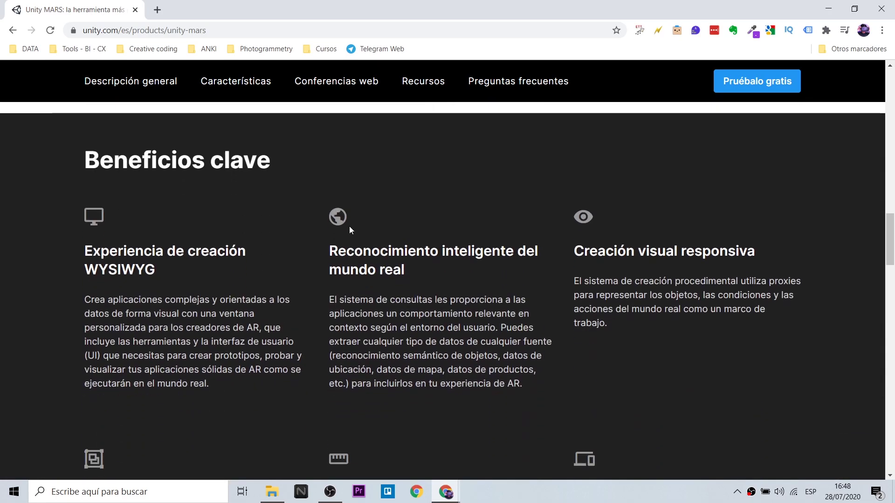
scroll(231, 344, down, 2)
scroll(228, 341, down, 1)
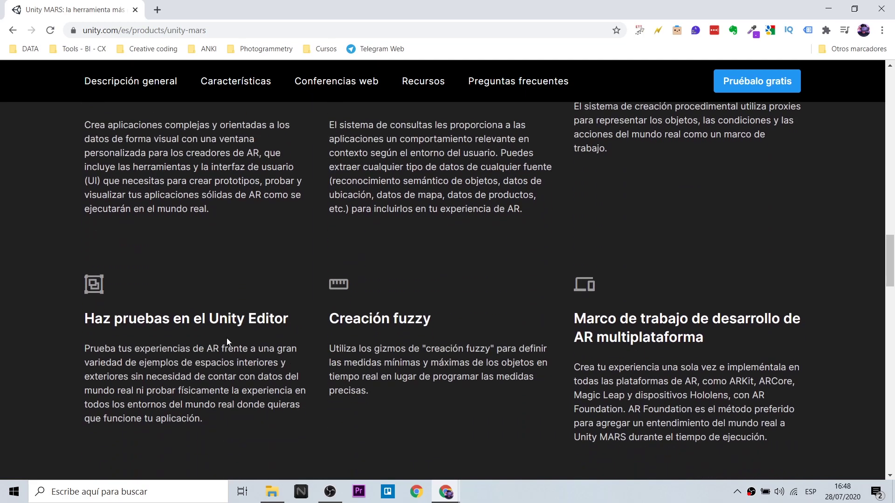
scroll(233, 336, down, 2)
scroll(284, 292, down, 4)
scroll(284, 293, down, 6)
scroll(320, 282, down, 4)
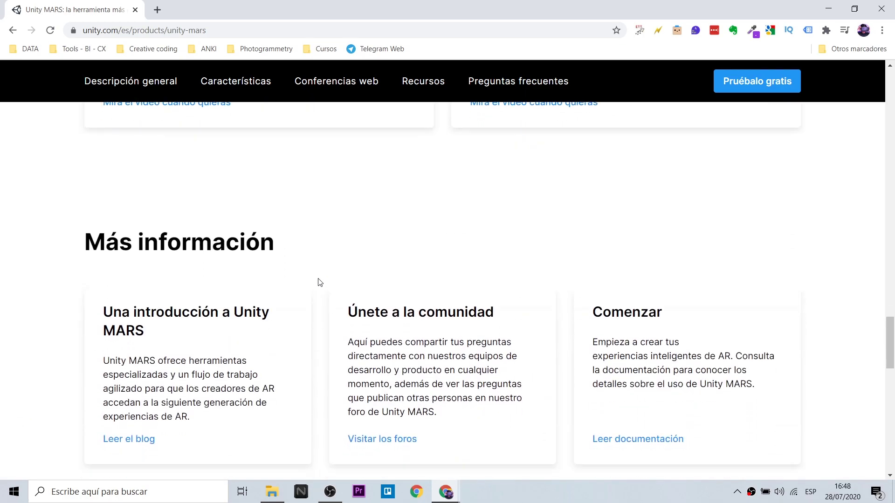
scroll(306, 347, down, 3)
right_click(115, 286)
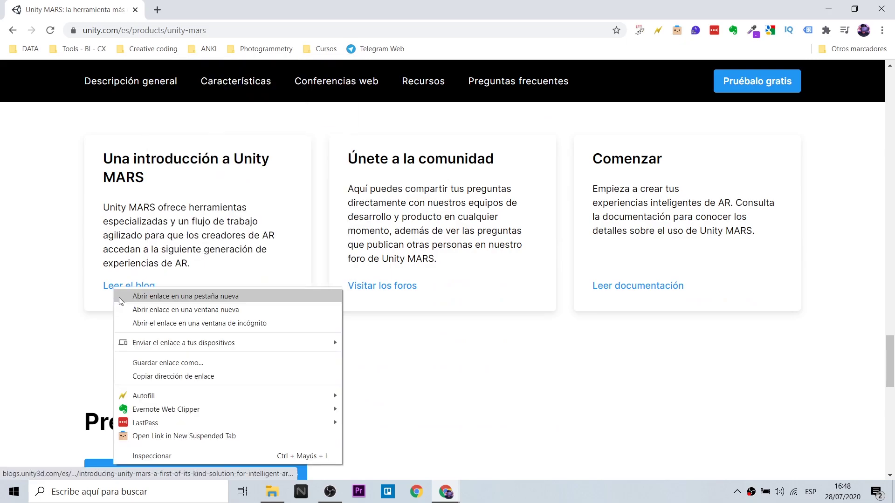
click(119, 297)
Expand the licence, plans, pricing and AR Foundation FAQ answers, then choose 'Pruébalo gratis'.
scroll(279, 308, down, 4)
scroll(326, 312, down, 1)
click(326, 313)
scroll(354, 303, down, 1)
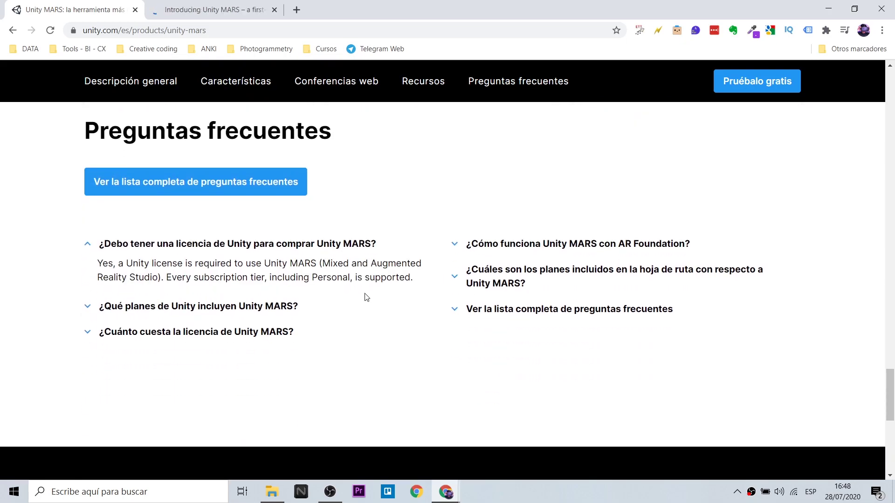
click(262, 307)
click(334, 381)
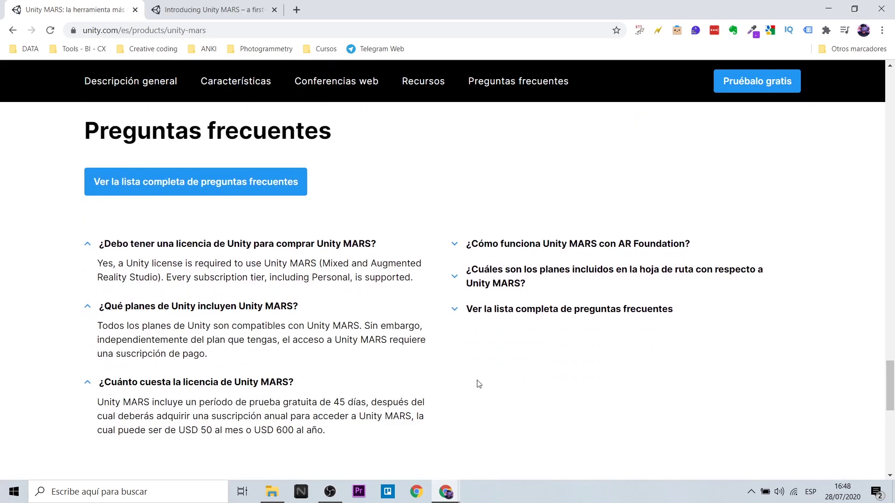
click(575, 243)
click(559, 332)
scroll(749, 81, up, 3)
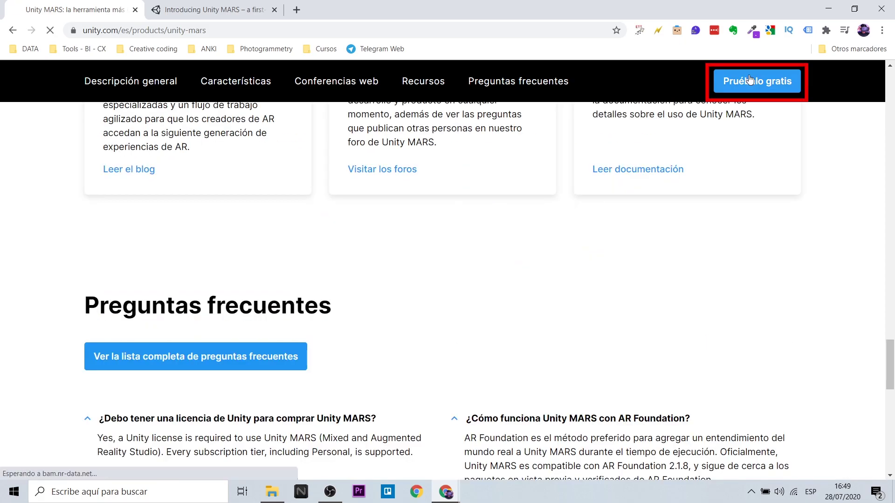
click(749, 81)
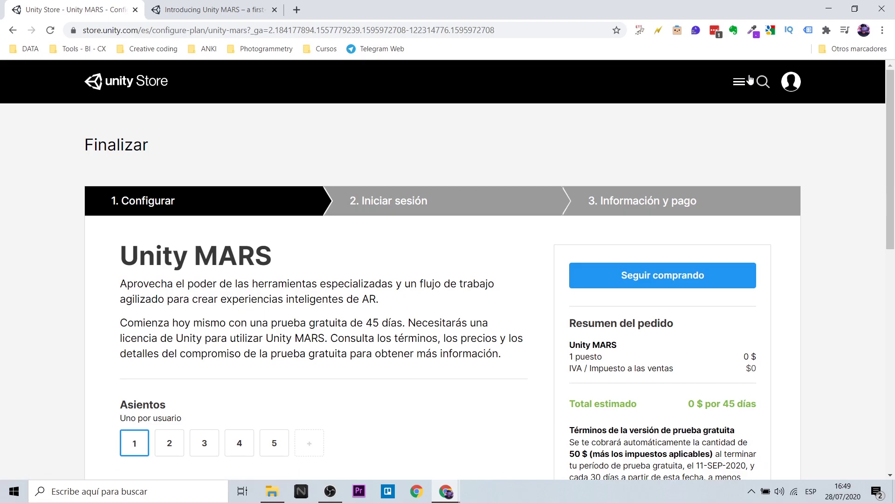
Review the 45-day trial checkout's Plan de pago options and order summary.
scroll(455, 182, down, 4)
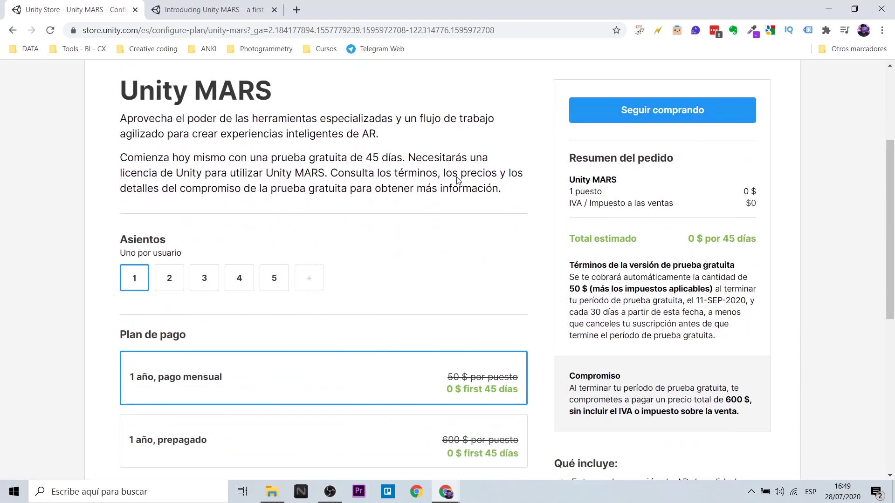
scroll(122, 278, down, 1)
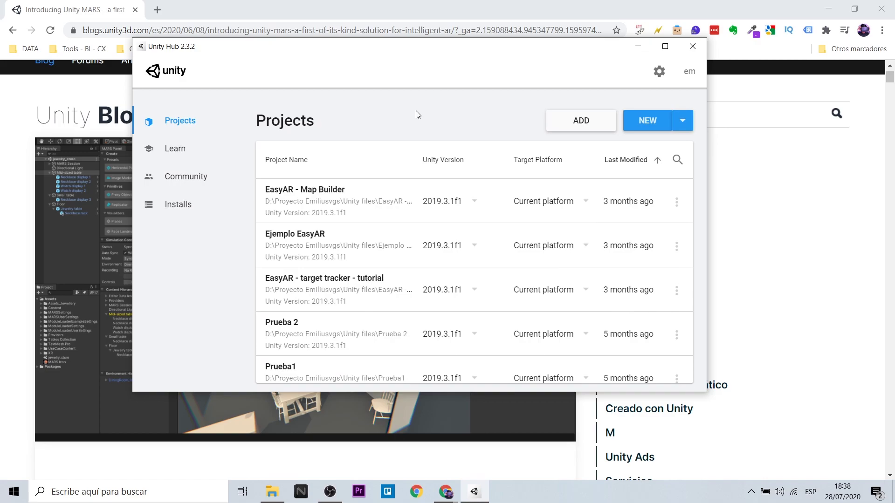
Create a 3D project named 'Unity Mars_Demo' with Unity 2019.3.1f1.
click(681, 120)
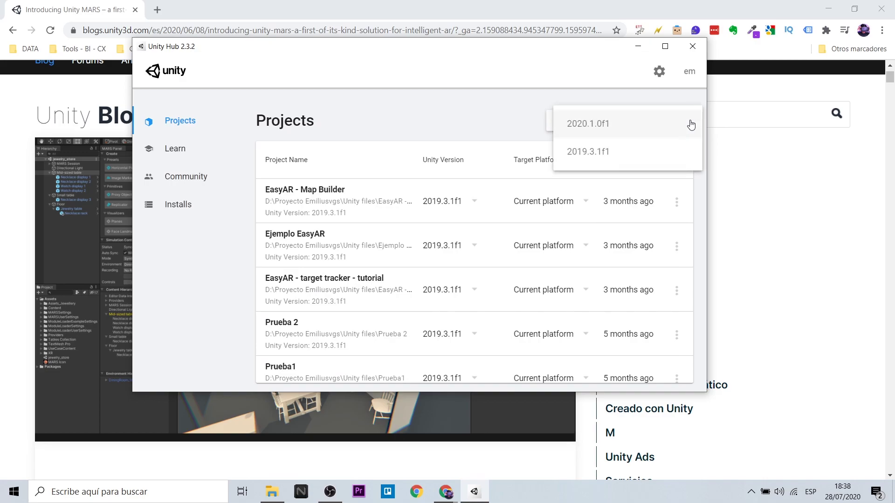
click(605, 153)
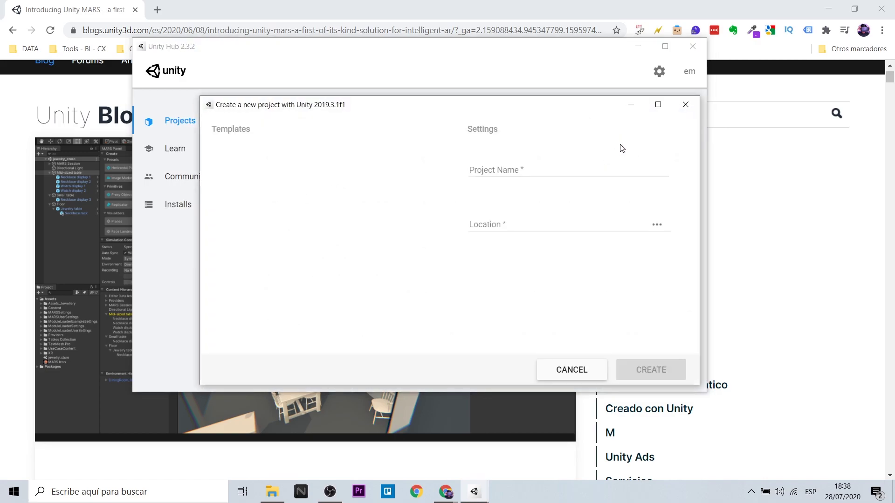
drag(547, 170, 468, 155)
key(Caps_Lock)
text(Unity Mars_)
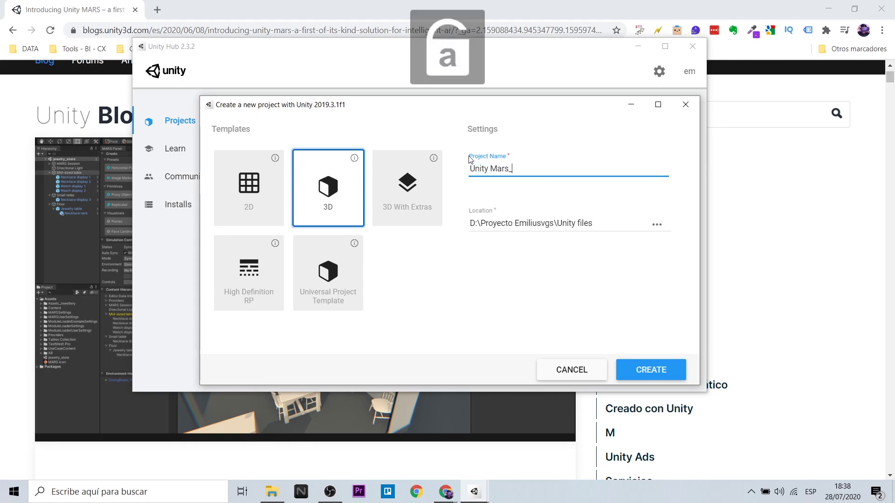
text(Demo)
key(Return)
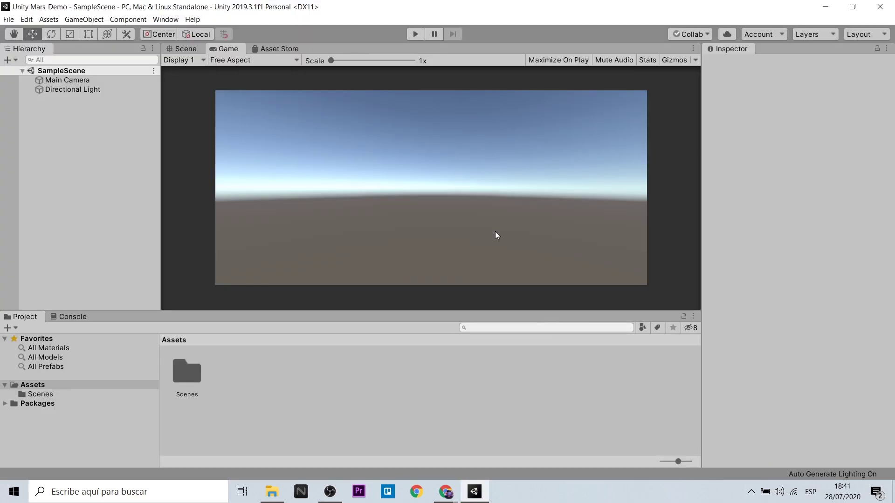
Import MARS_Installer.unitypackage from the Unity files folder into the project.
click(285, 487)
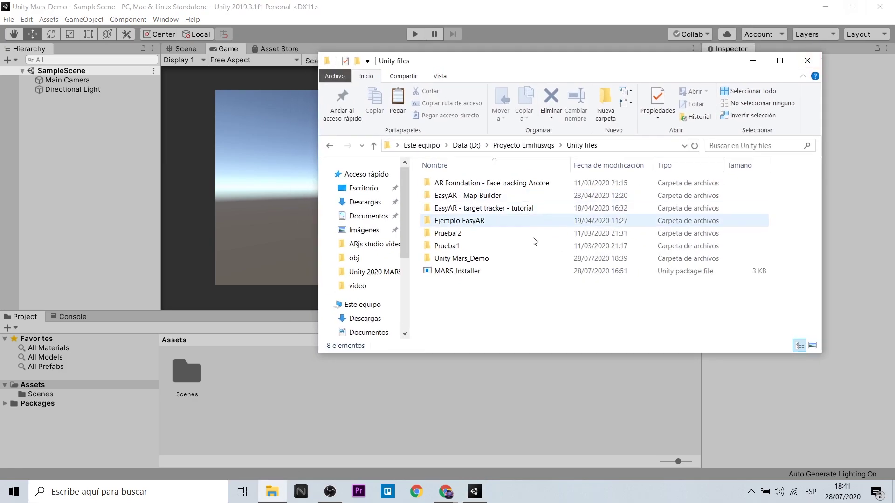
double_click(463, 272)
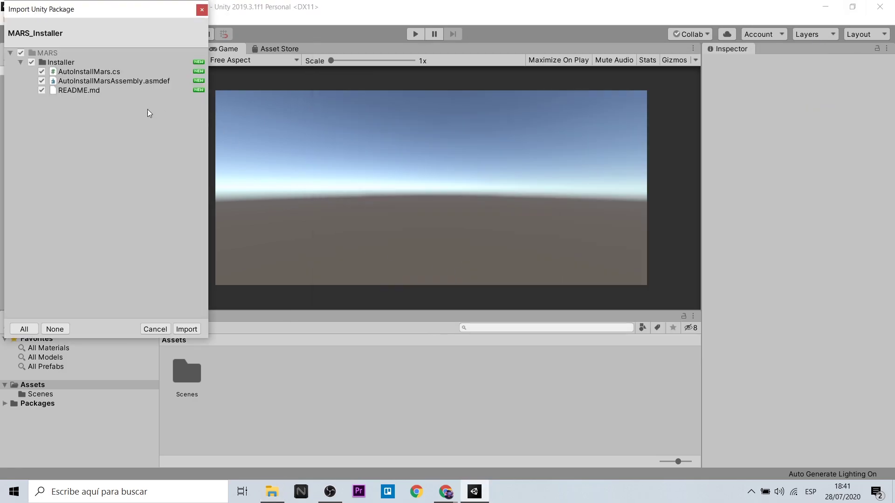
click(186, 329)
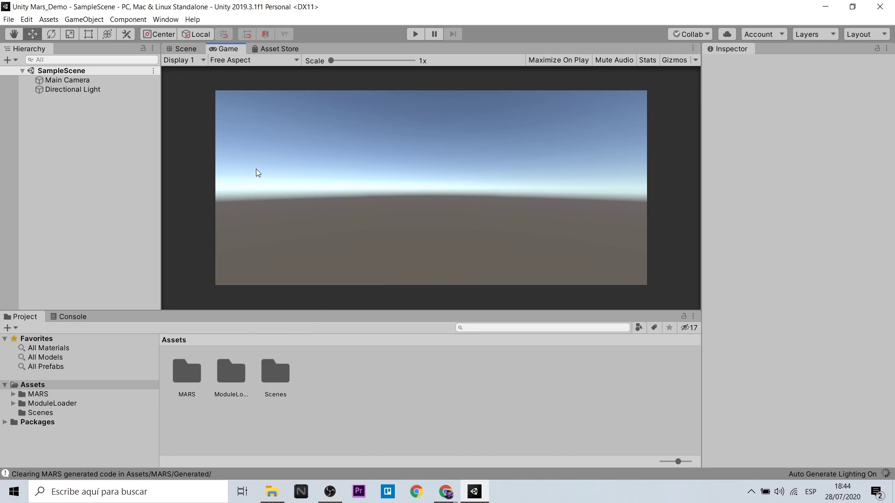
click(166, 20)
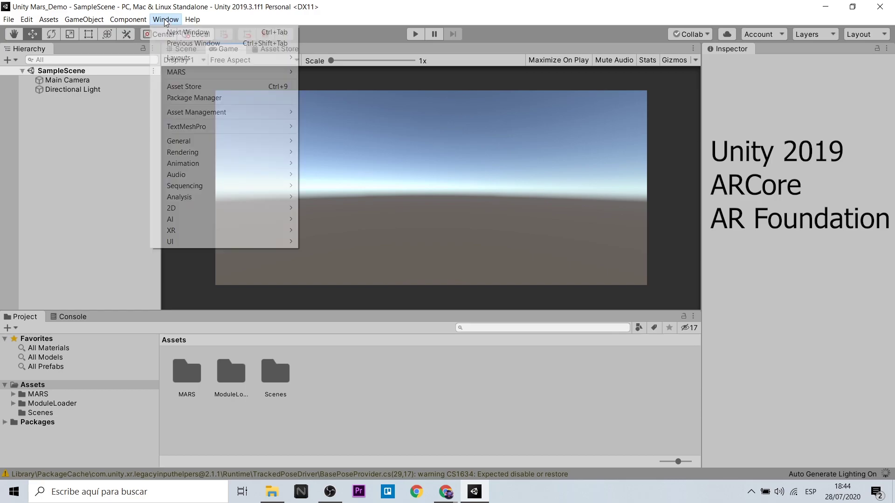
click(188, 97)
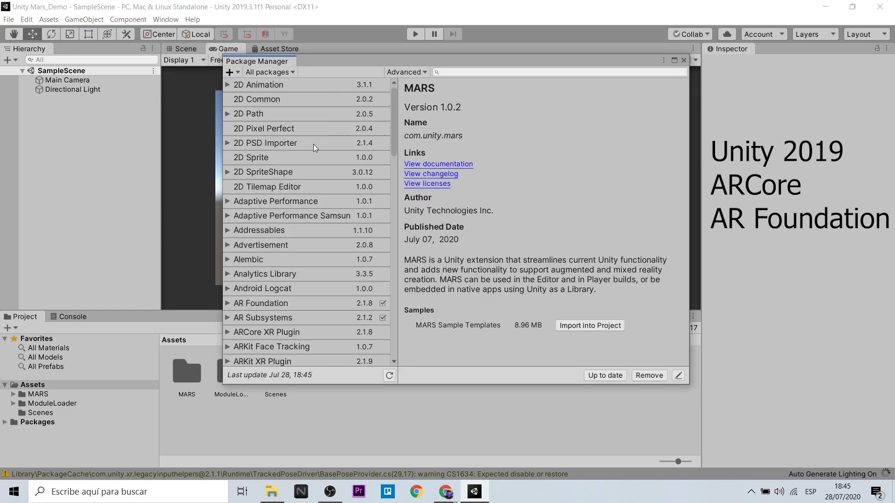
mouse_move(399, 192)
mouse_down()
mouse_move(395, 154)
mouse_move(373, 142)
mouse_up()
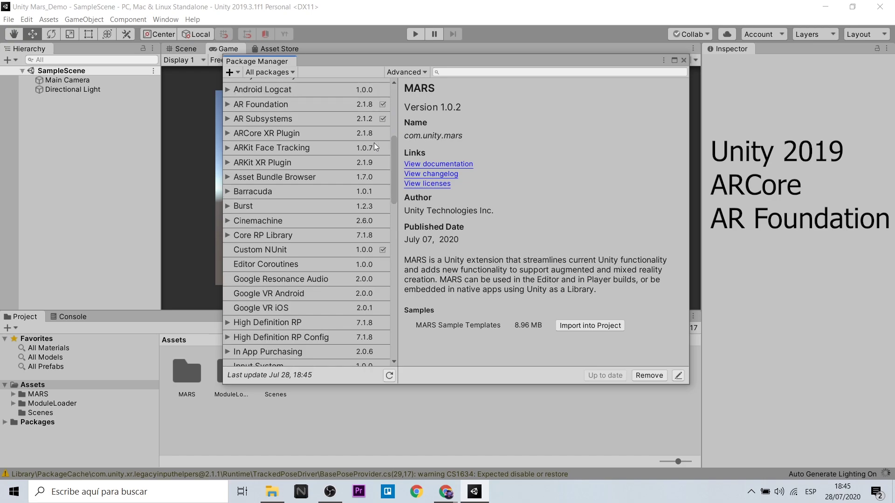
click(227, 133)
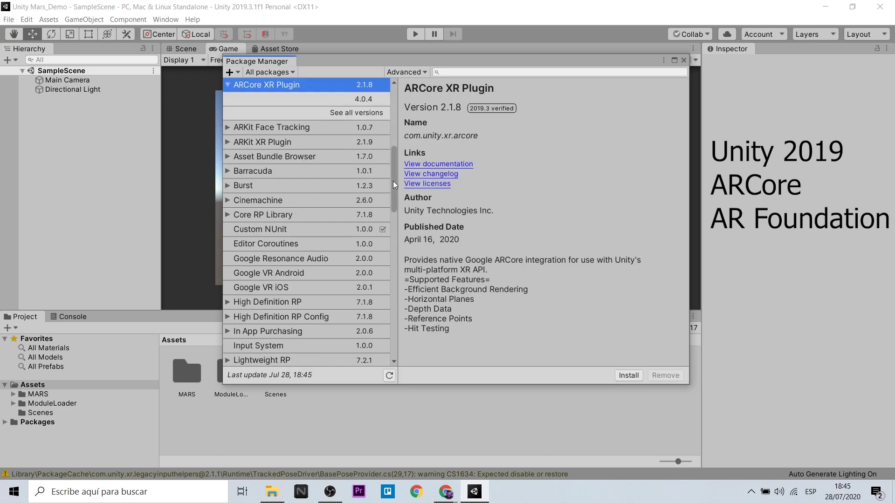
drag(393, 182, 391, 157)
click(228, 172)
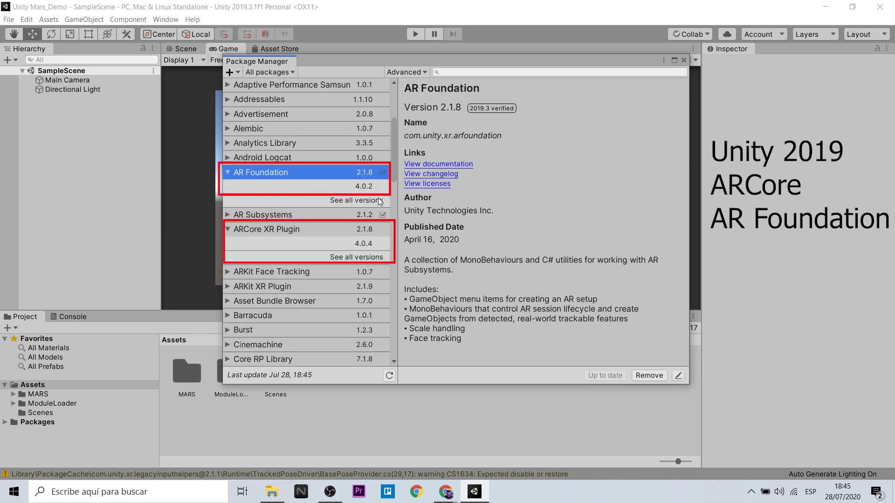
click(324, 230)
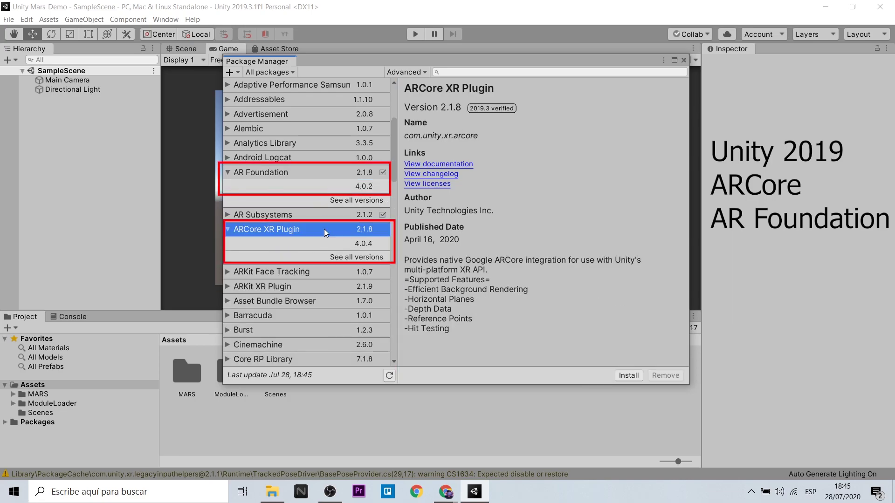
scroll(358, 222, down, 10)
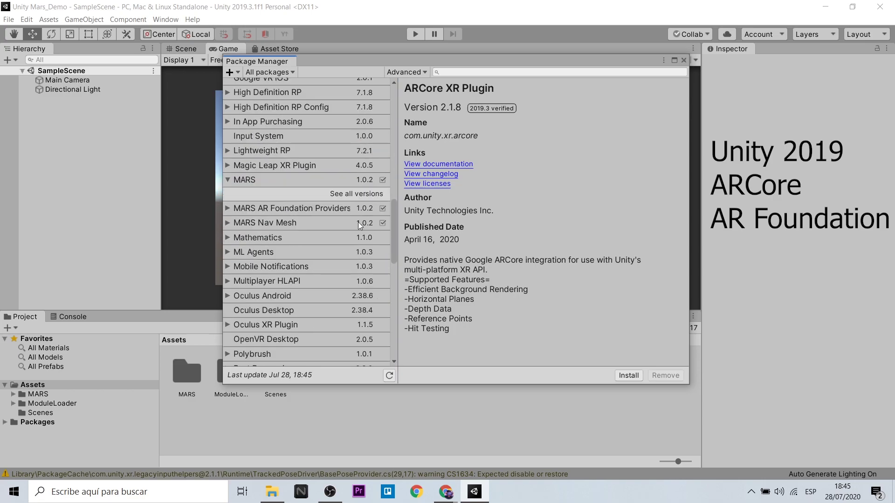
click(229, 179)
Close the Package Manager and open the MARS Panel from Window > MARS.
click(683, 60)
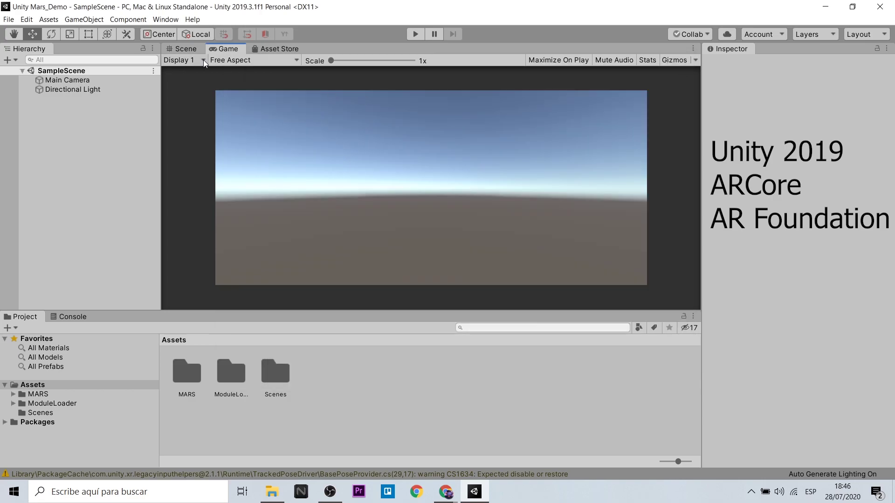
click(191, 49)
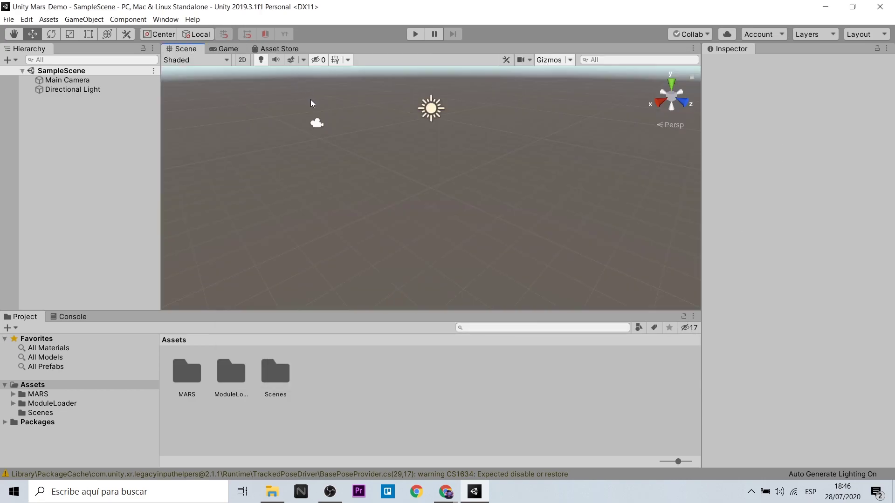
click(143, 22)
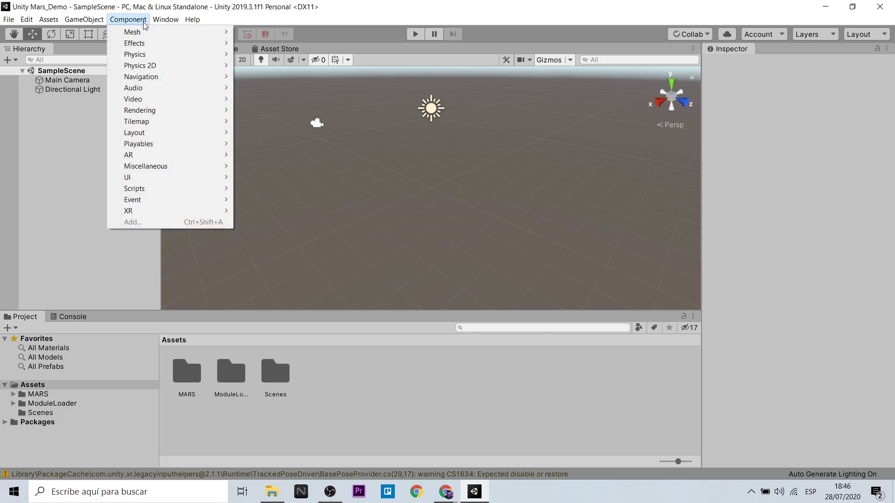
mouse_move(165, 20)
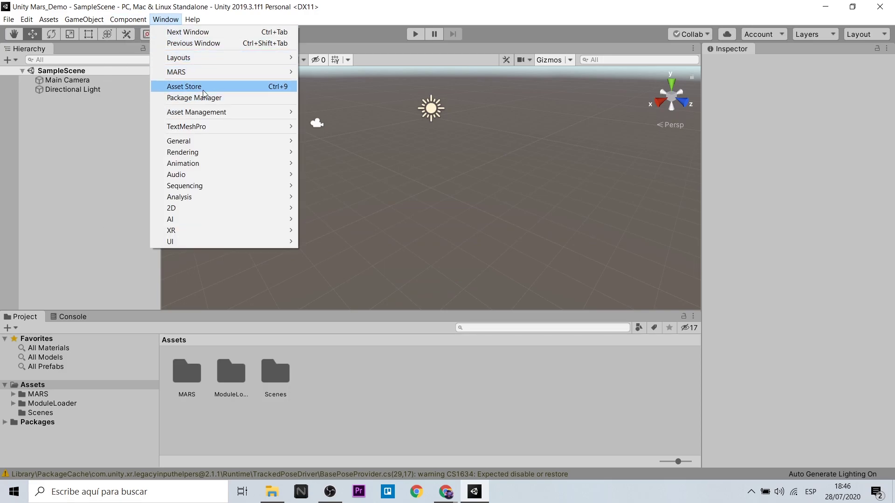
mouse_move(212, 74)
click(307, 74)
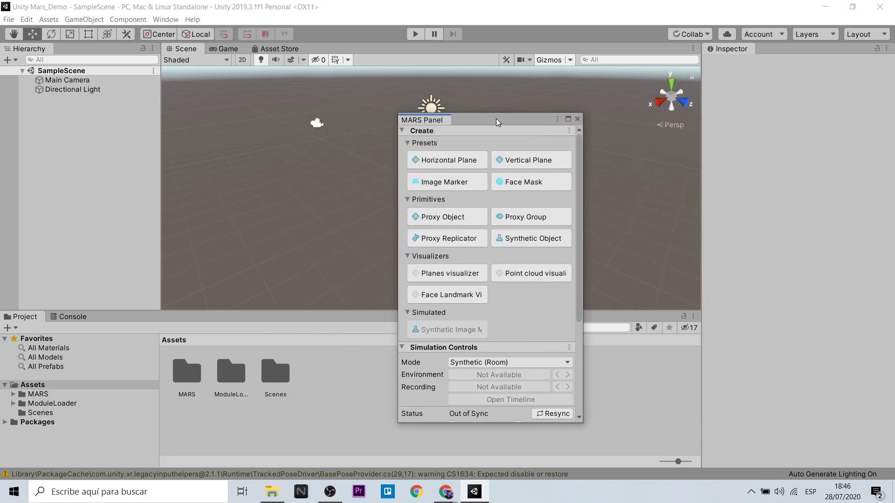
Dock the floating MARS Panel as a tab beside the Inspector.
drag(808, 71, 495, 125)
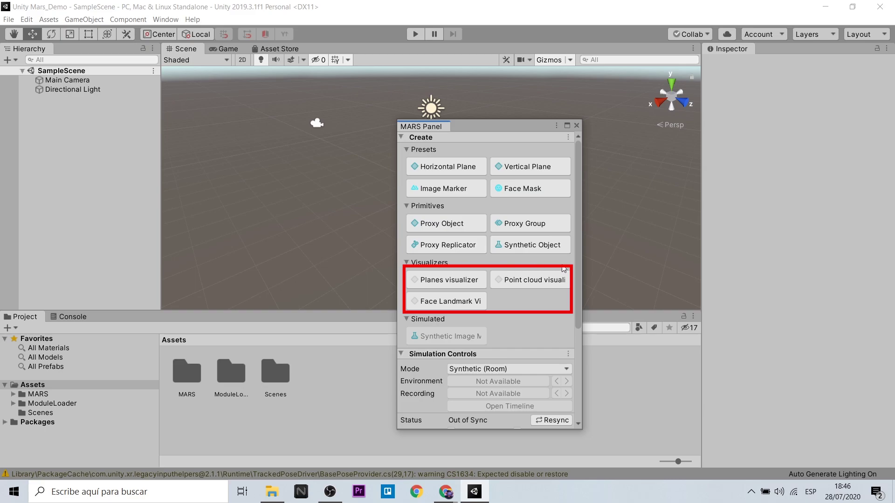
scroll(558, 306, down, 1)
scroll(553, 301, down, 3)
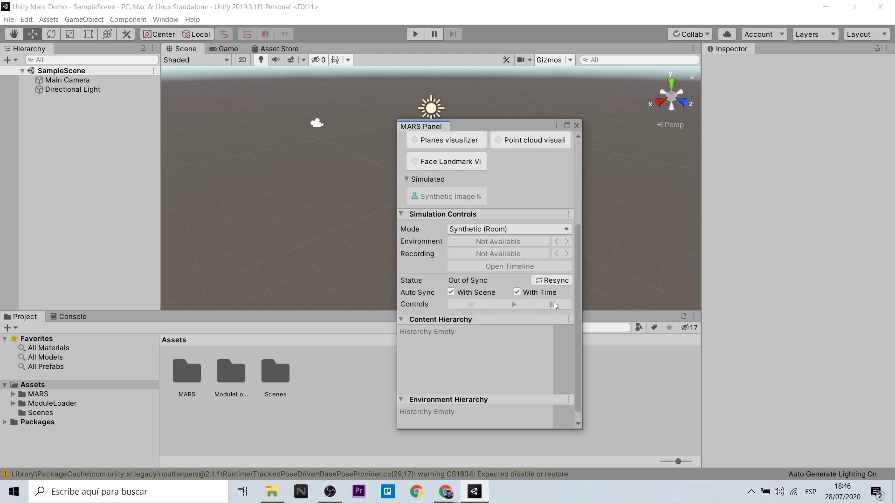
scroll(553, 301, up, 4)
drag(499, 128, 770, 128)
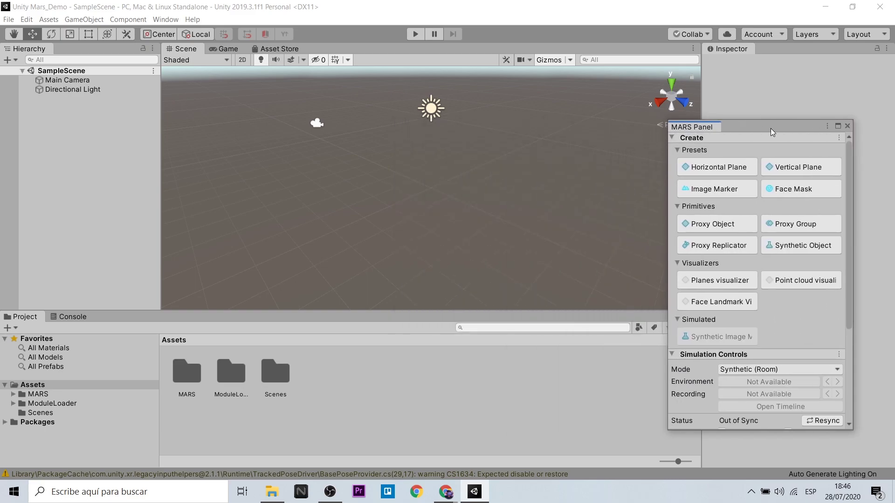
drag(684, 130, 773, 47)
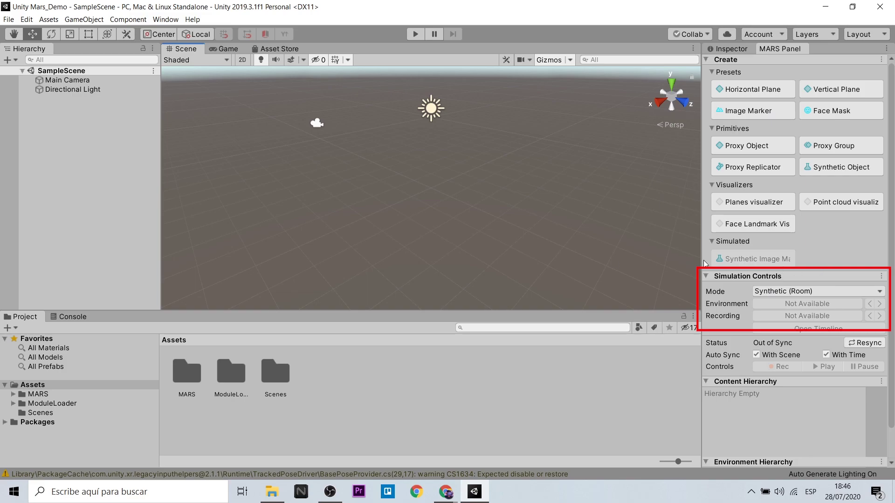
click(165, 19)
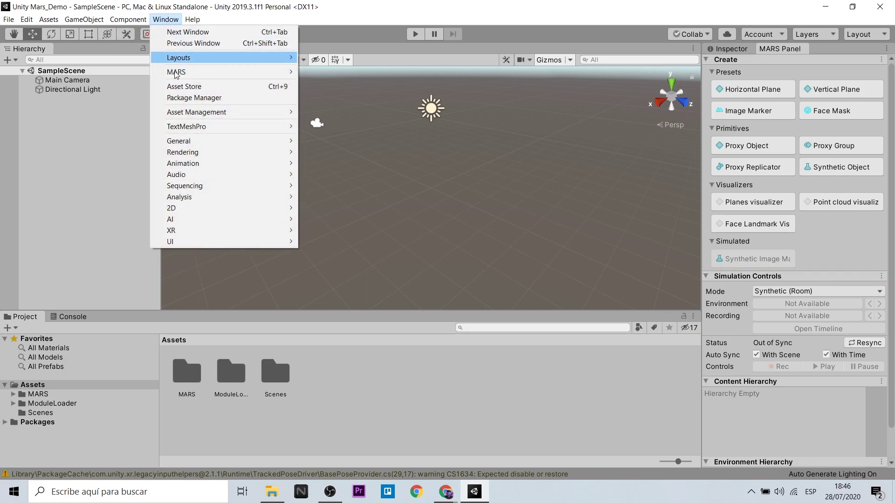
Open the MARS Simulation View and dock it beside the Scene view.
mouse_move(195, 75)
click(384, 88)
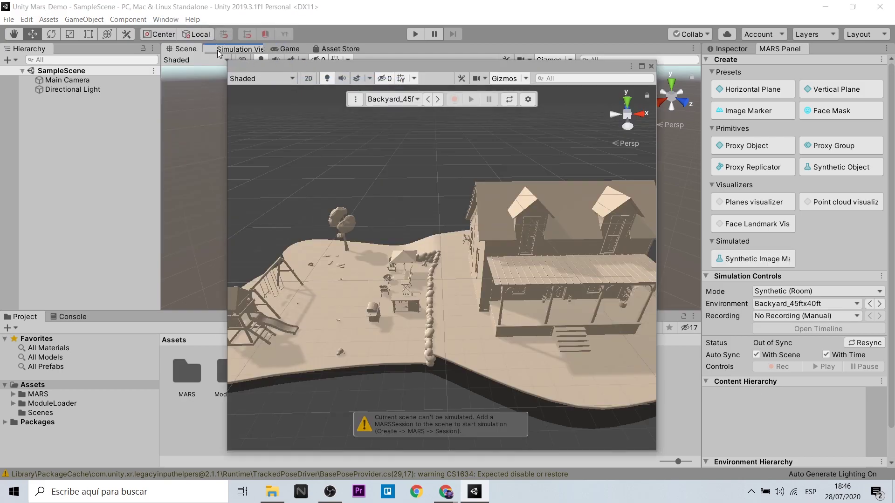
drag(261, 69, 217, 49)
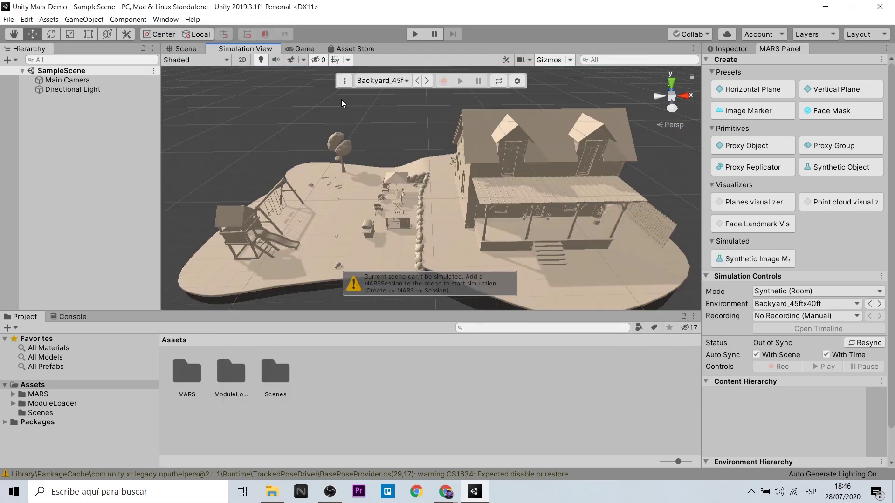
Step through the simulation environments until LivingRoom_17.5ftx16.5ft is shown.
click(427, 80)
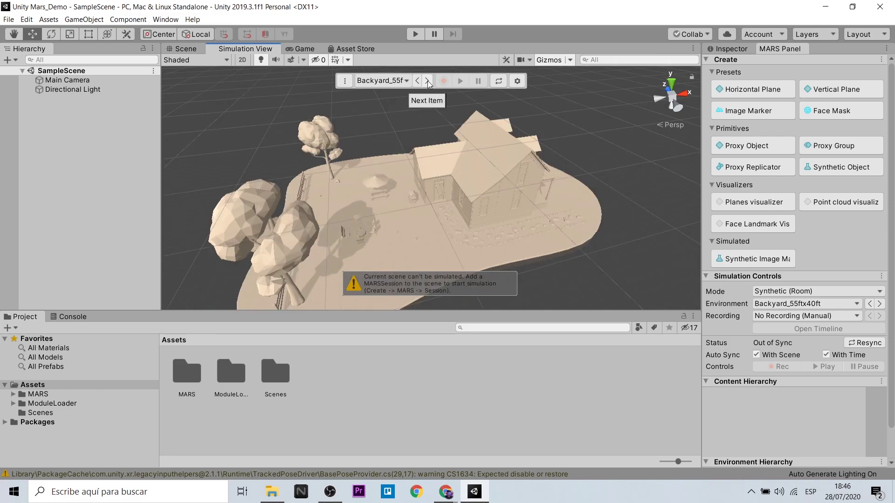
click(427, 80)
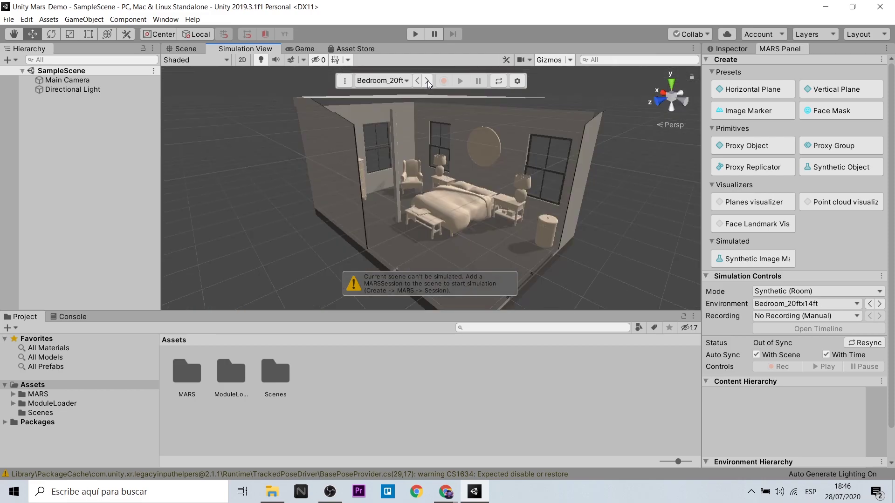
click(427, 80)
click(427, 81)
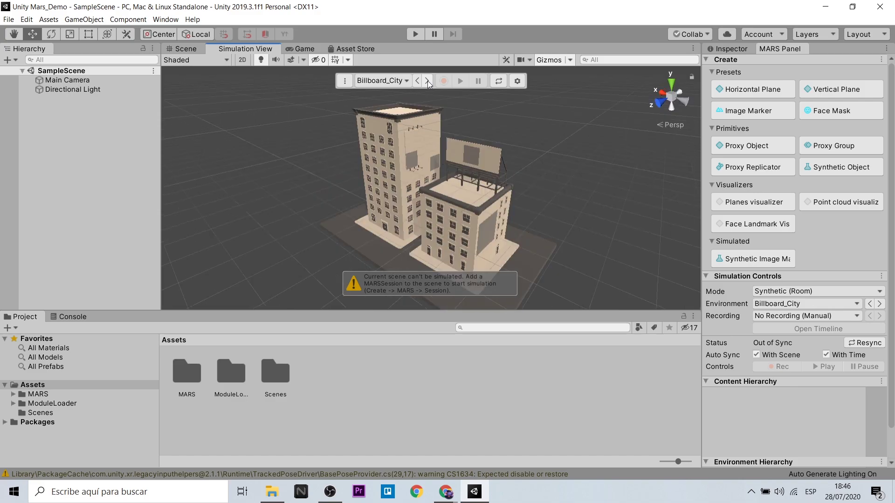
click(427, 81)
click(427, 80)
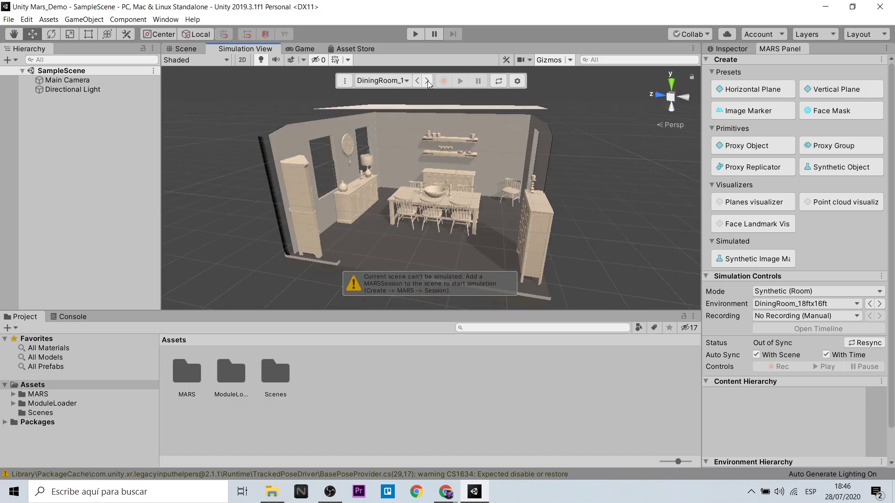
click(427, 80)
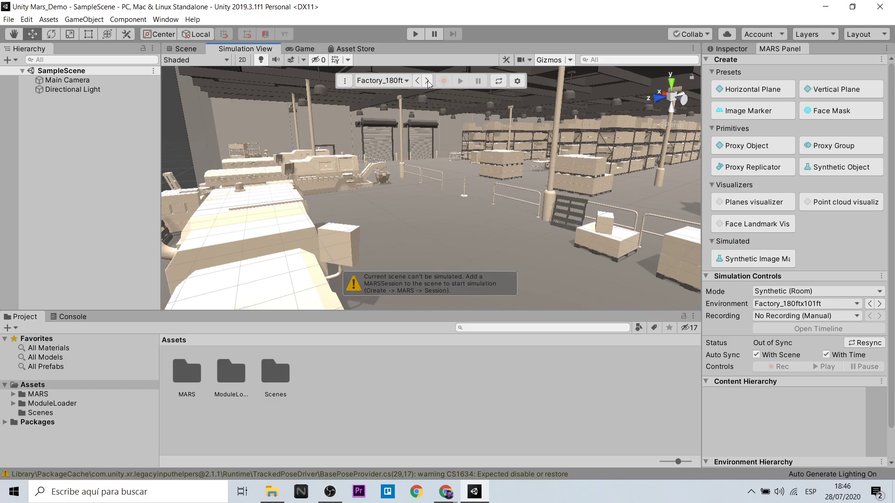
click(427, 80)
click(426, 80)
click(427, 81)
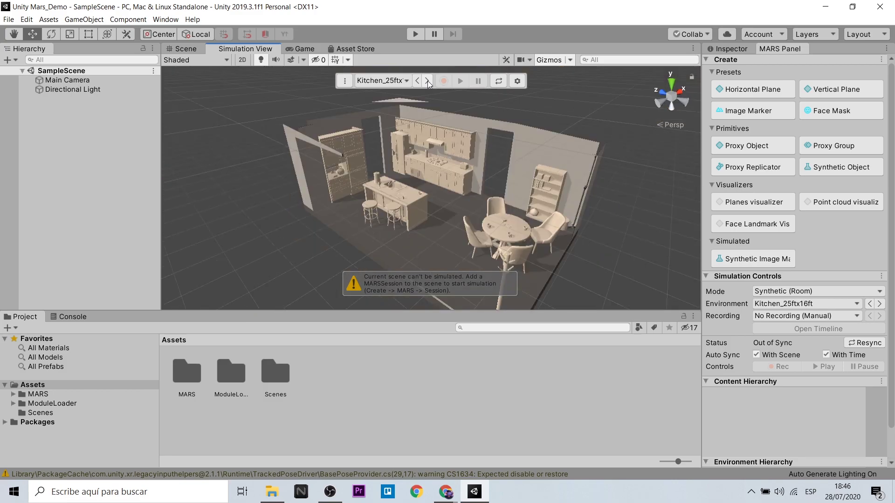
click(427, 80)
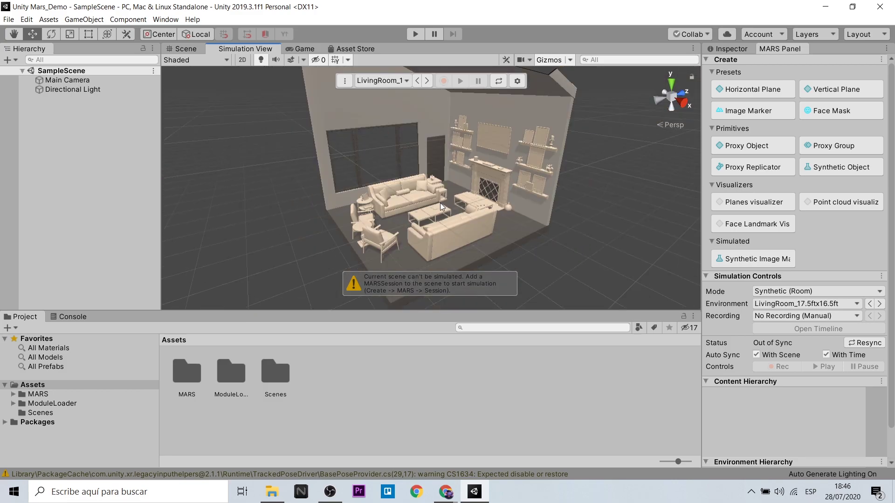
Orbit and zoom the Simulation View to face the sofa up close.
alt+drag(440, 203, 428, 203)
scroll(419, 205, up, 3)
scroll(406, 209, up, 3)
scroll(386, 214, up, 3)
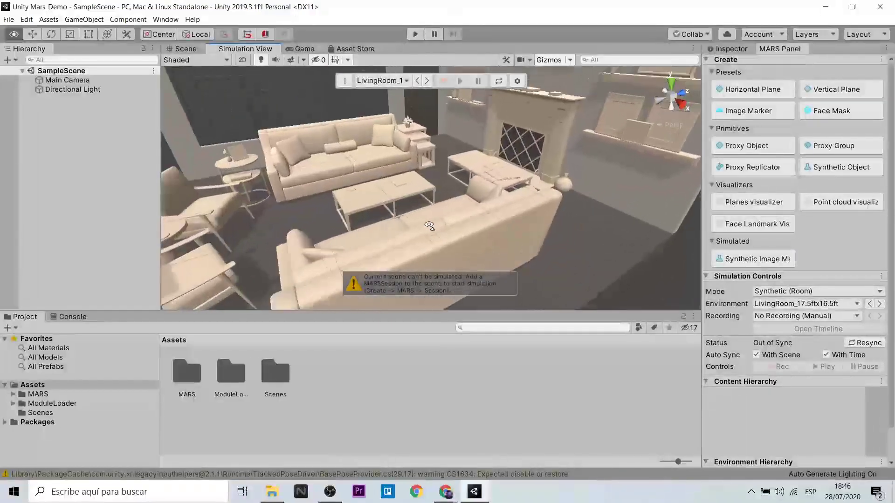
scroll(368, 219, up, 3)
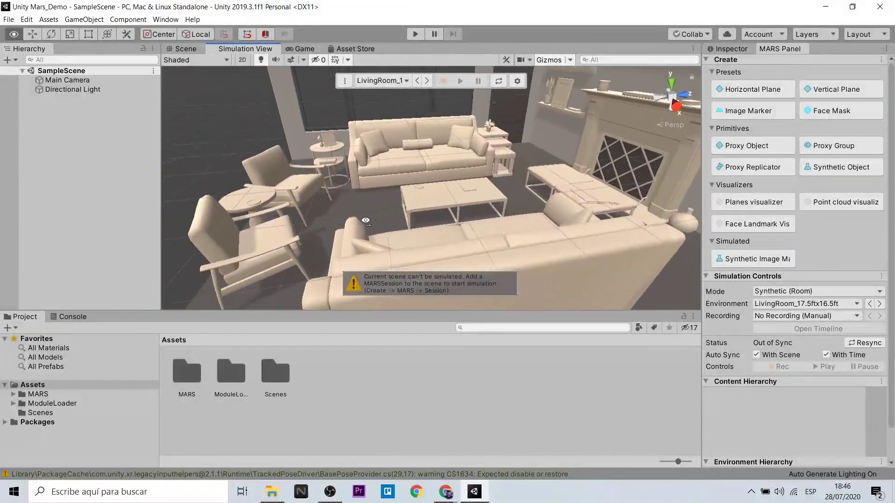
scroll(365, 221, up, 5)
mouse_move(354, 220)
alt+mouse_down()
mouse_move(304, 214)
mouse_move(384, 141)
mouse_move(295, 213)
mouse_move(580, 271)
alt+mouse_up()
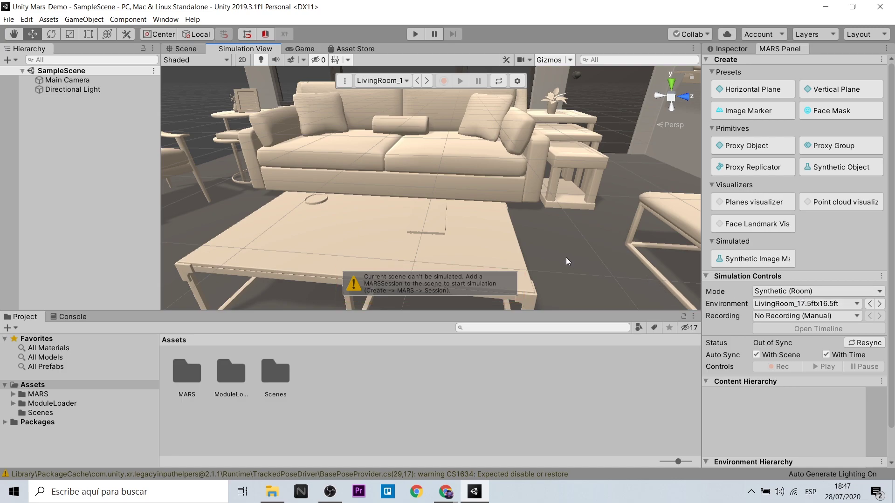
Add a MARS Session from the Hierarchy's MARS context menu.
right_click(78, 138)
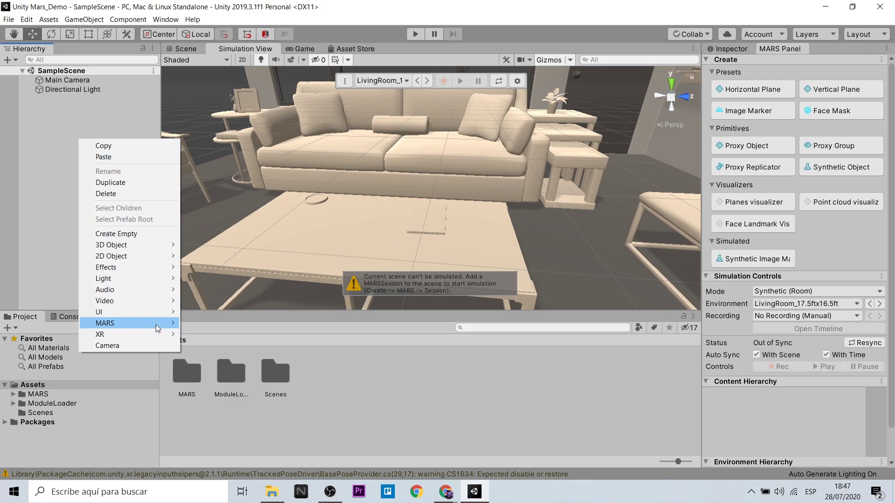
mouse_move(153, 323)
click(242, 355)
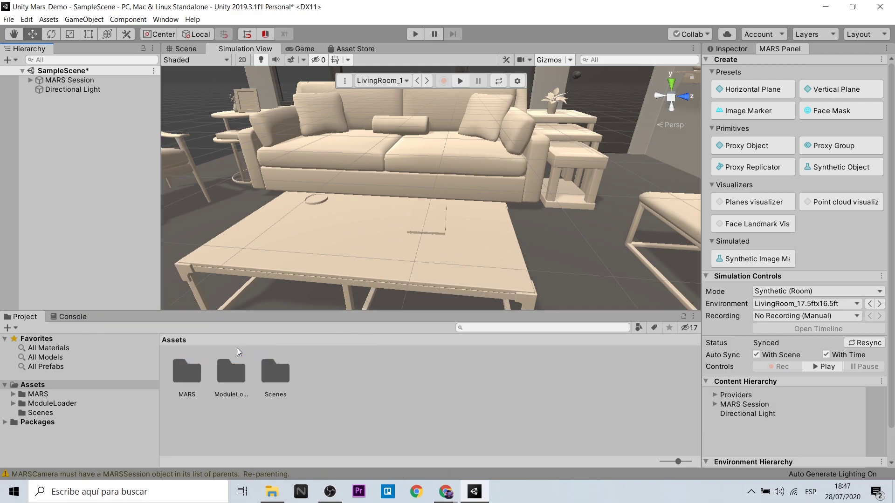
mouse_move(516, 225)
right_down()
mouse_move(366, 239)
mouse_move(391, 206)
right_up()
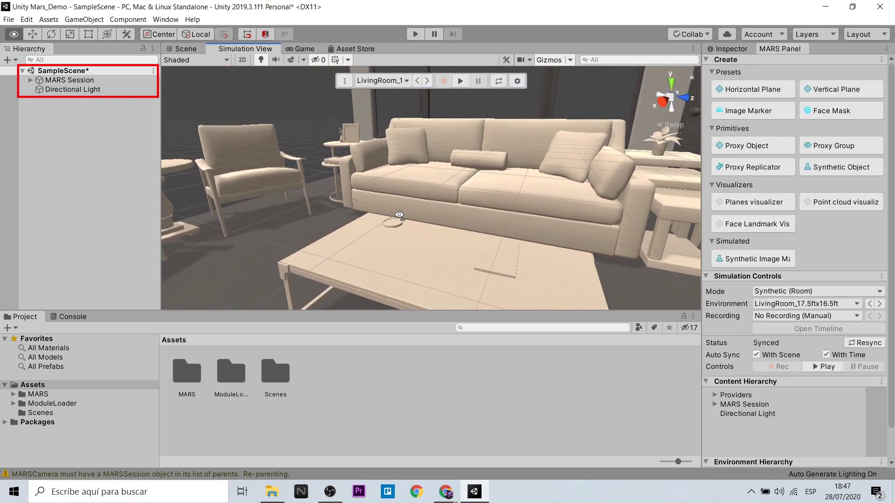
Inspect the MARS Session's settings and confirm Main Camera is nested under it.
click(76, 80)
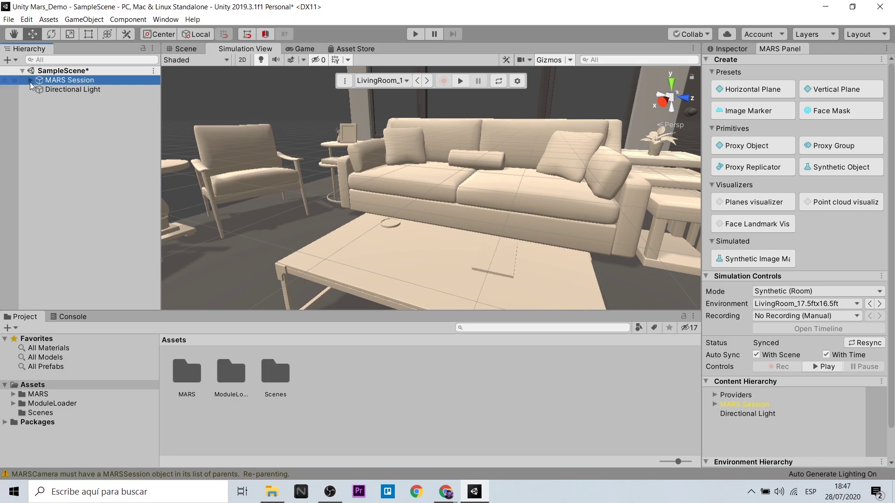
click(733, 49)
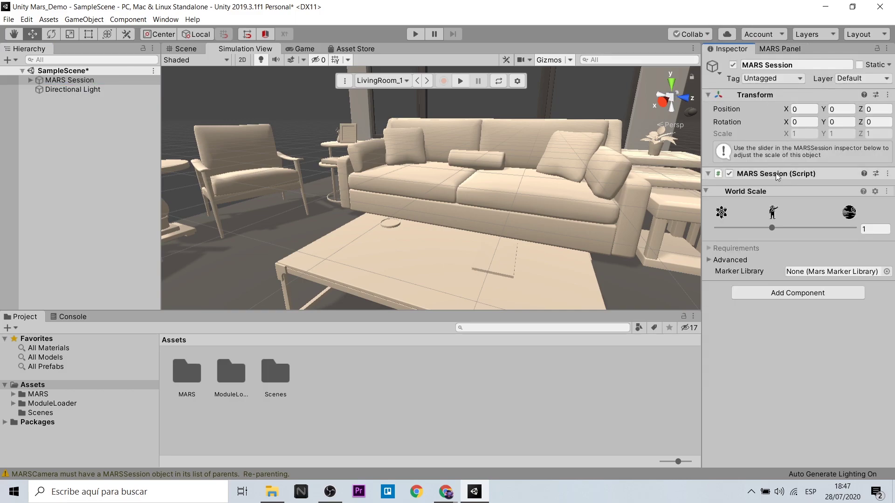
click(711, 260)
click(23, 80)
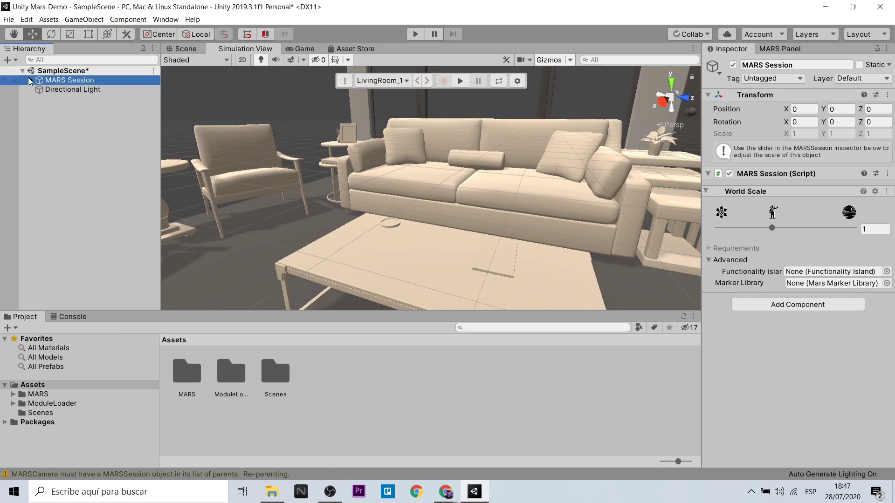
click(30, 81)
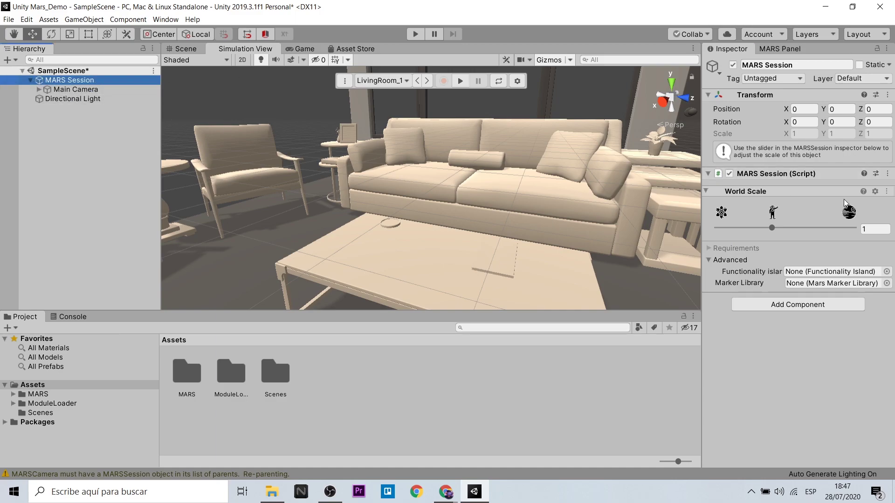
click(87, 169)
click(63, 82)
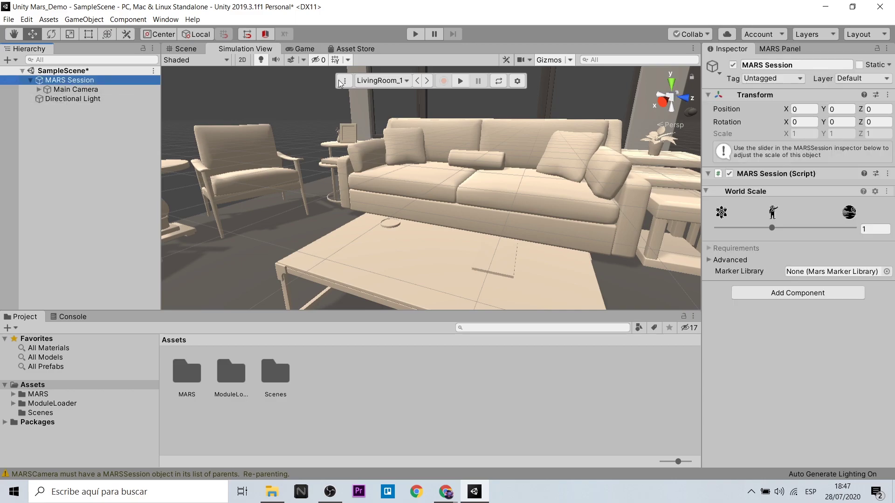
click(784, 49)
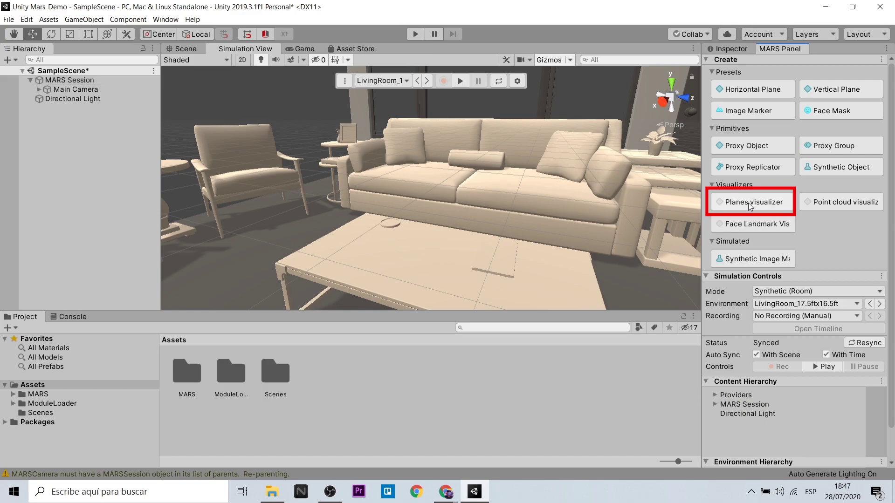
Add a Planes visualizer, then enter Play mode to preview the living room.
click(750, 205)
scroll(516, 194, down, 5)
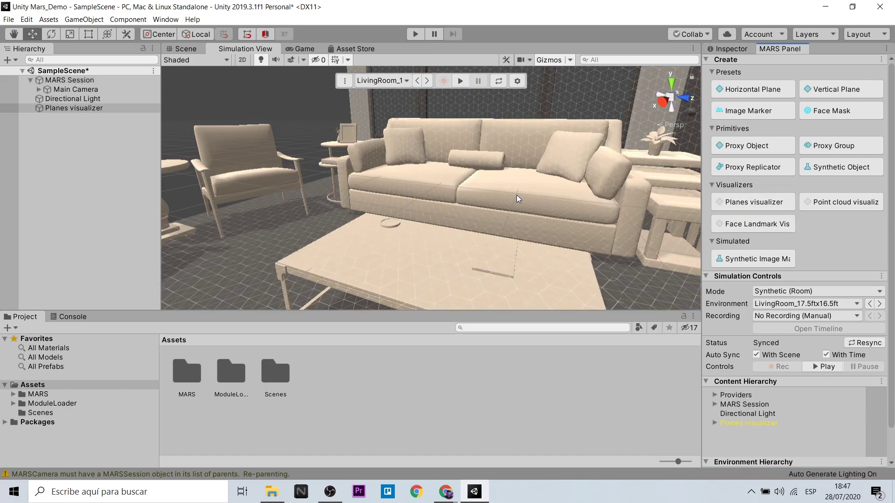
alt+drag(505, 194, 299, 237)
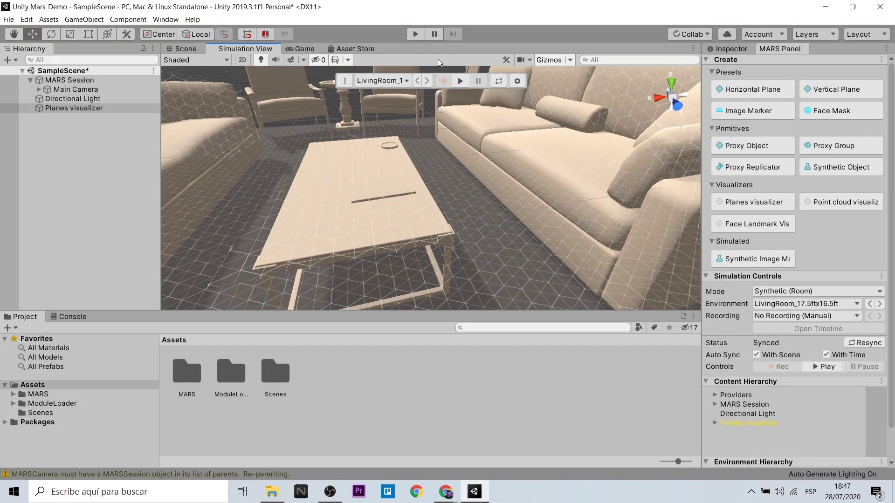
click(414, 37)
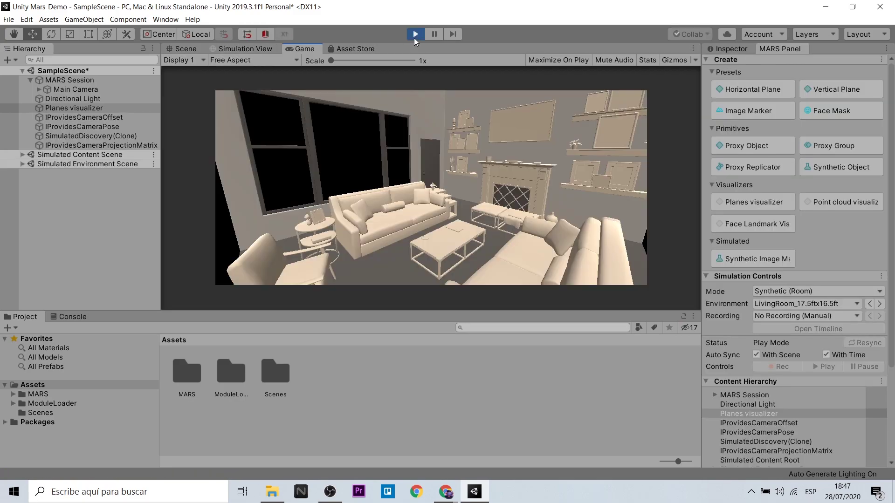
Move the preview camera over the coffee table, then exit Play mode.
mouse_move(435, 261)
right_down()
mouse_move(433, 182)
mouse_move(355, 227)
mouse_move(319, 230)
mouse_move(337, 240)
mouse_move(422, 248)
mouse_move(551, 205)
mouse_move(345, 239)
mouse_move(331, 239)
mouse_move(435, 225)
mouse_move(211, 219)
mouse_move(436, 199)
mouse_move(455, 208)
right_up()
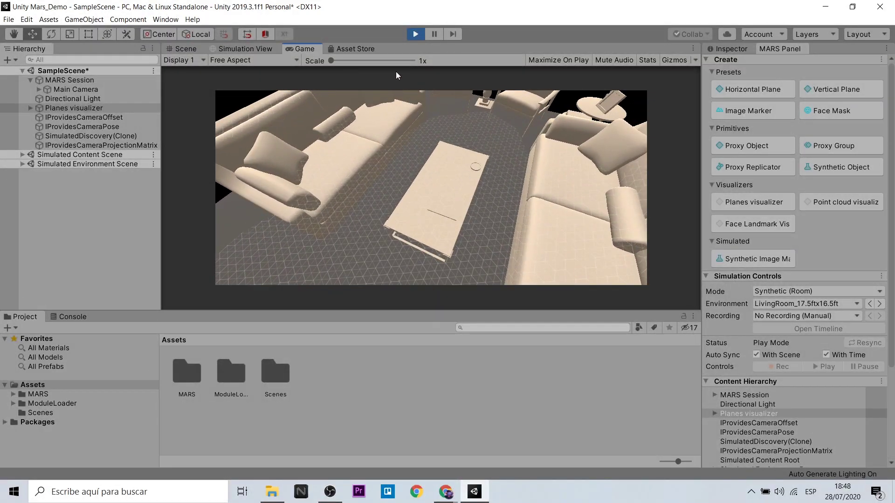
click(414, 34)
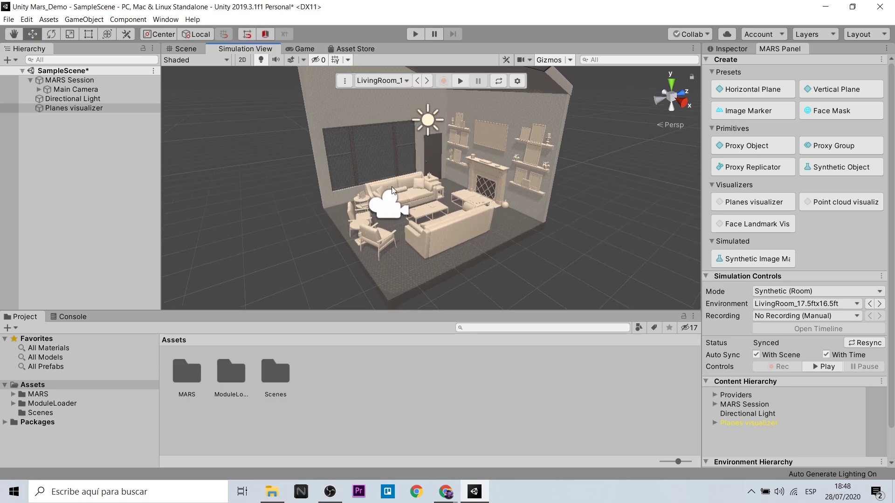
Load the Tabletop template from Window > MARS > Choose Template, choosing Don't Save.
right_drag(410, 197, 384, 259)
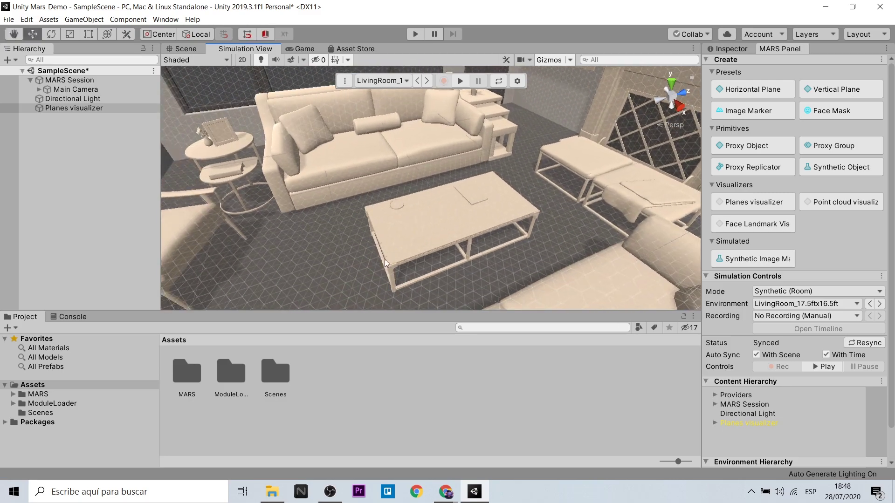
click(163, 21)
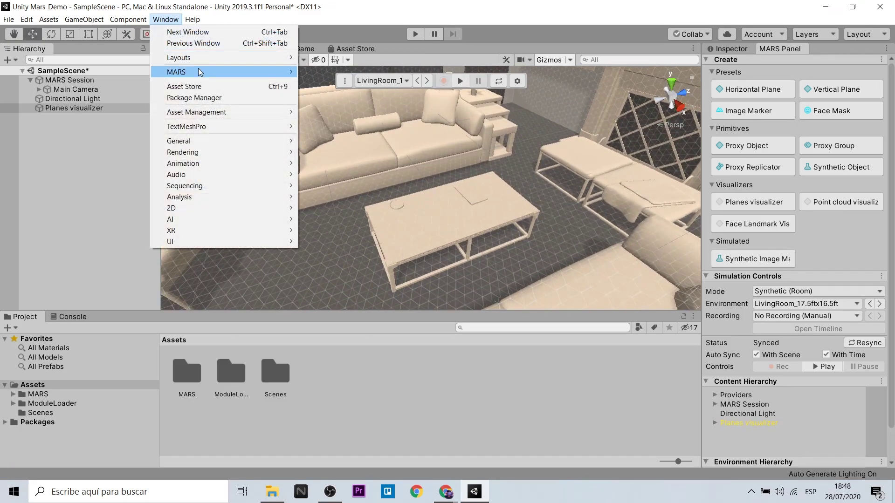
mouse_move(200, 71)
click(368, 137)
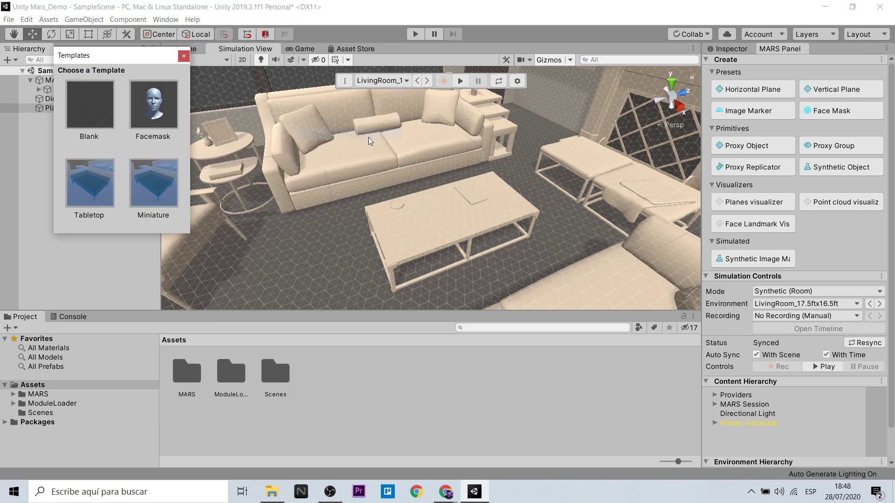
click(95, 199)
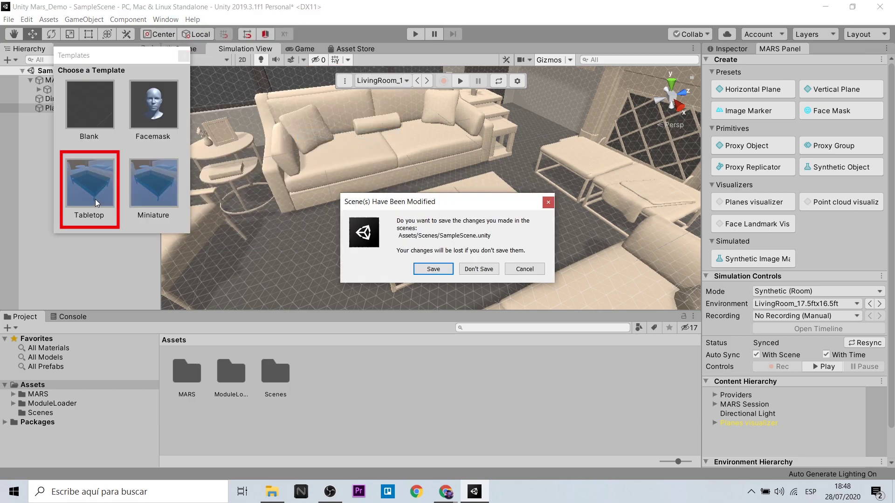
click(479, 270)
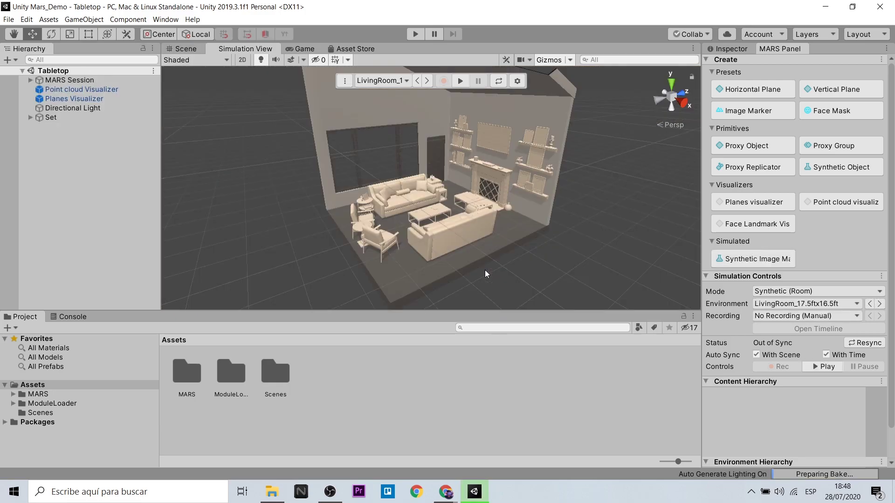
alt+drag(462, 202, 451, 162)
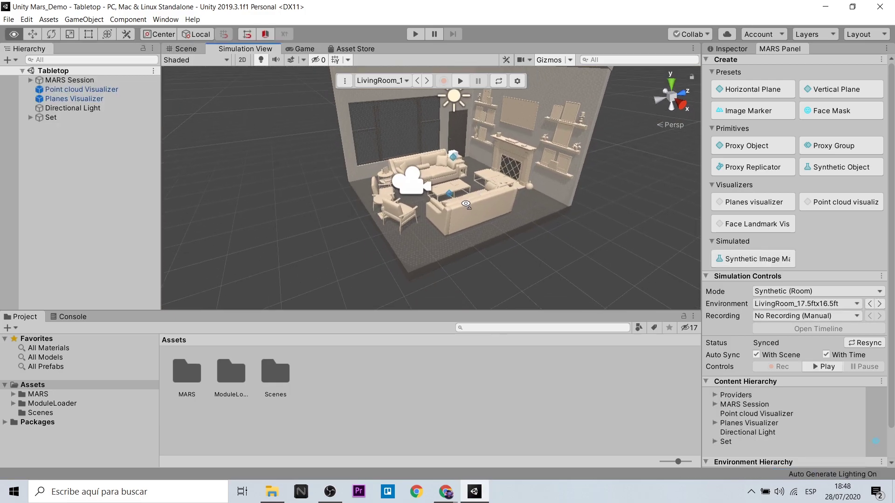
mouse_move(451, 163)
right_down()
mouse_move(404, 136)
mouse_move(325, 191)
mouse_move(407, 125)
right_up()
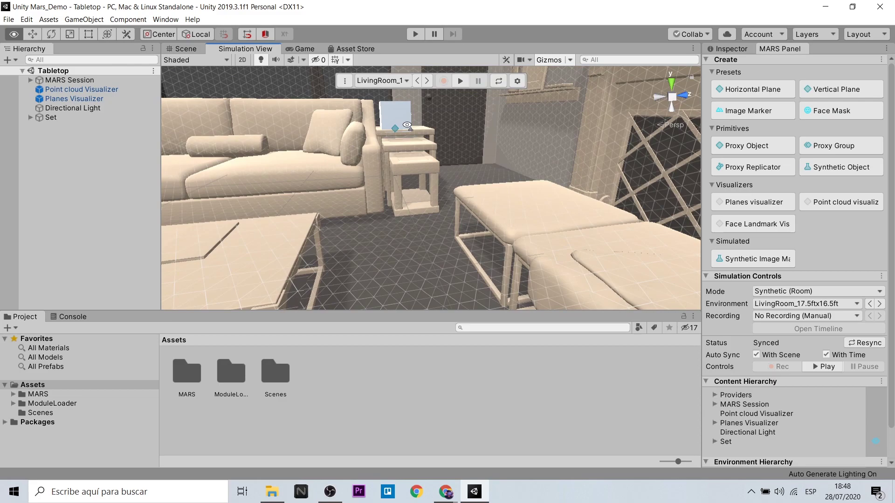
Set the Floor proxy's Proxy Color to orange (D4711B).
right_drag(406, 125, 280, 153)
click(69, 80)
click(94, 99)
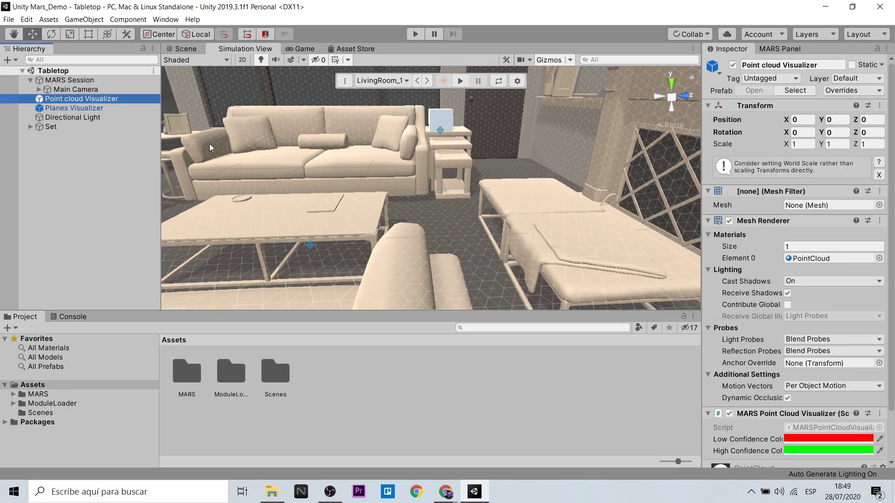
click(30, 127)
click(49, 135)
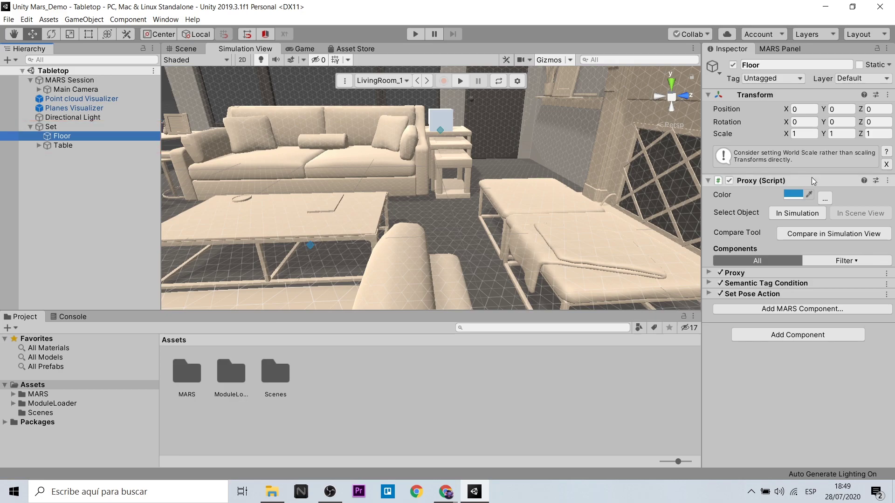
click(809, 198)
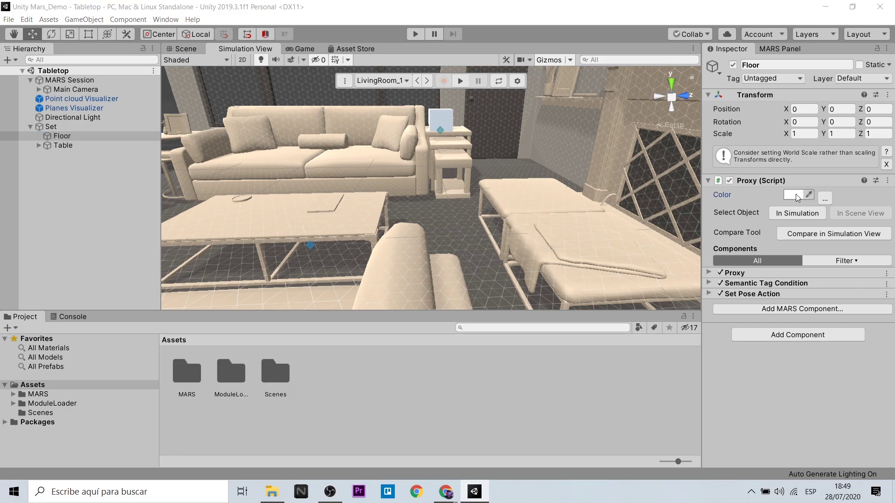
click(795, 194)
click(808, 196)
click(806, 194)
drag(826, 233, 806, 231)
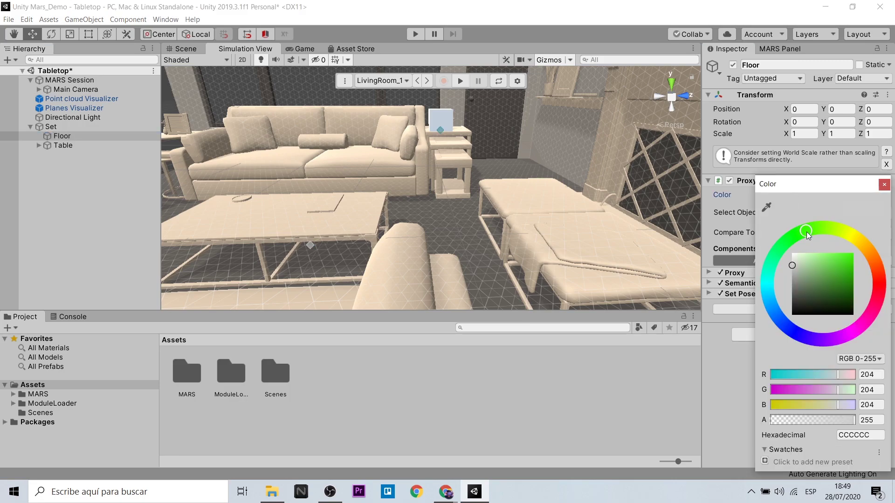
mouse_move(774, 284)
mouse_down()
mouse_move(771, 309)
mouse_move(853, 252)
mouse_up()
click(885, 185)
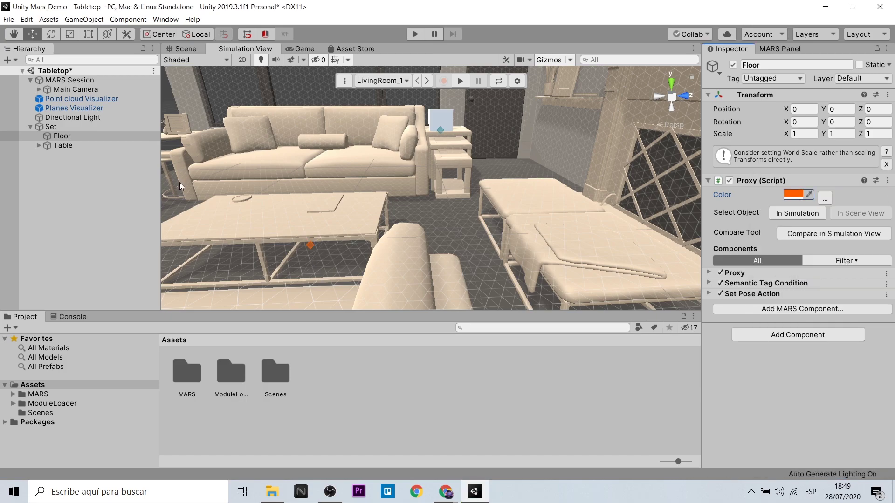
Set the Table proxy's Proxy Color to yellow (EBF112).
click(64, 145)
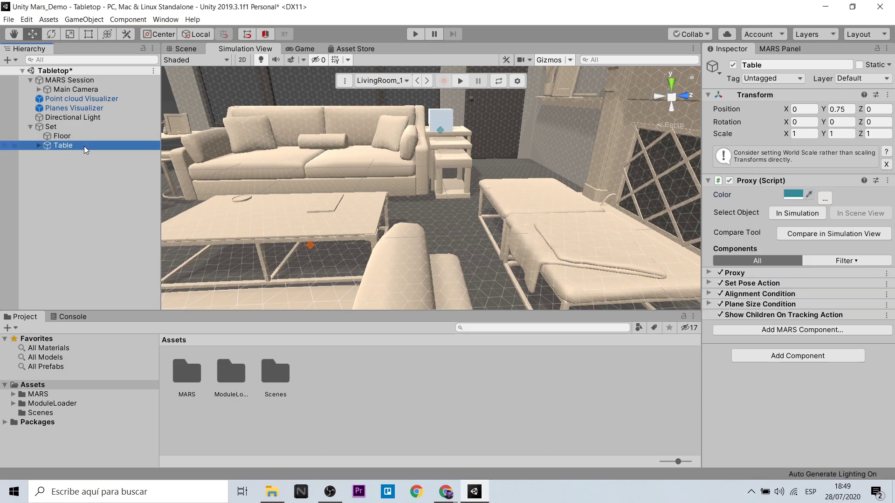
click(38, 146)
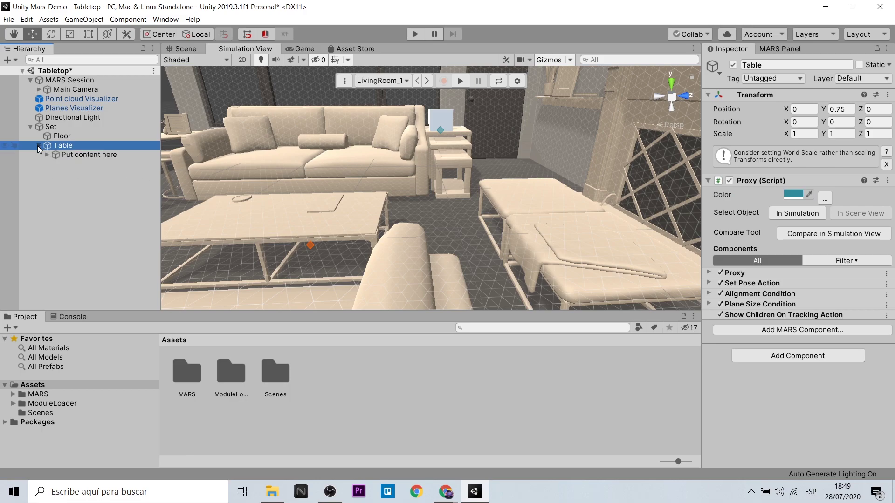
click(791, 195)
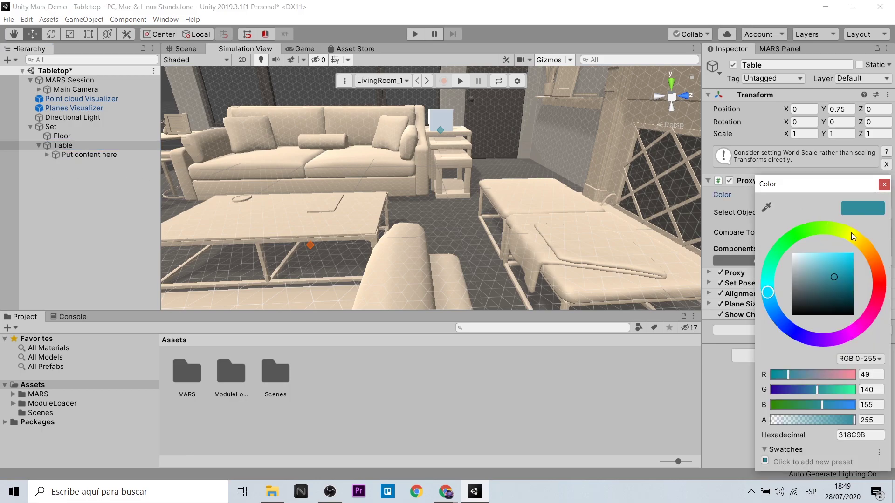
click(851, 233)
drag(850, 254, 847, 259)
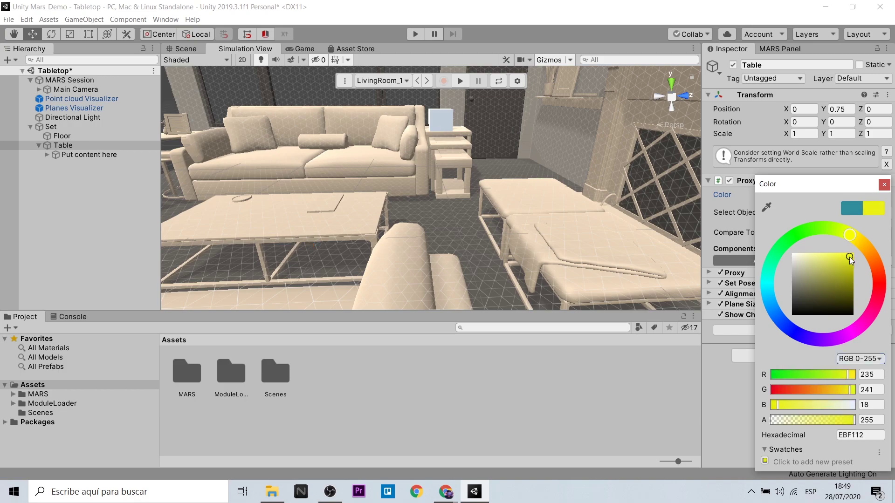
click(482, 234)
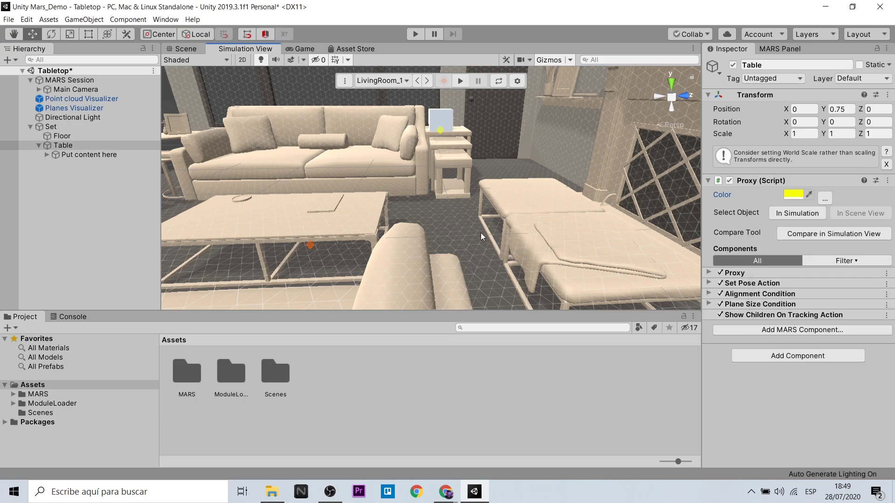
Select the Cube under Put content here, then enter and exit Play mode to preview it.
click(59, 155)
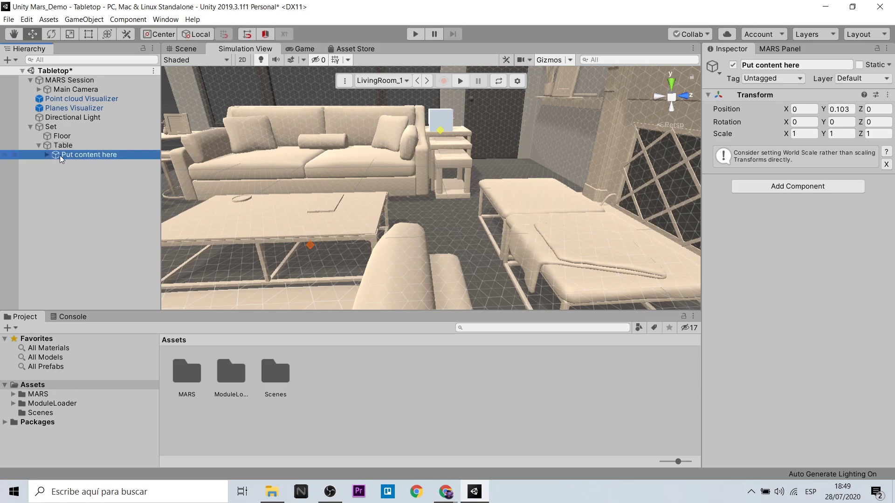
click(43, 156)
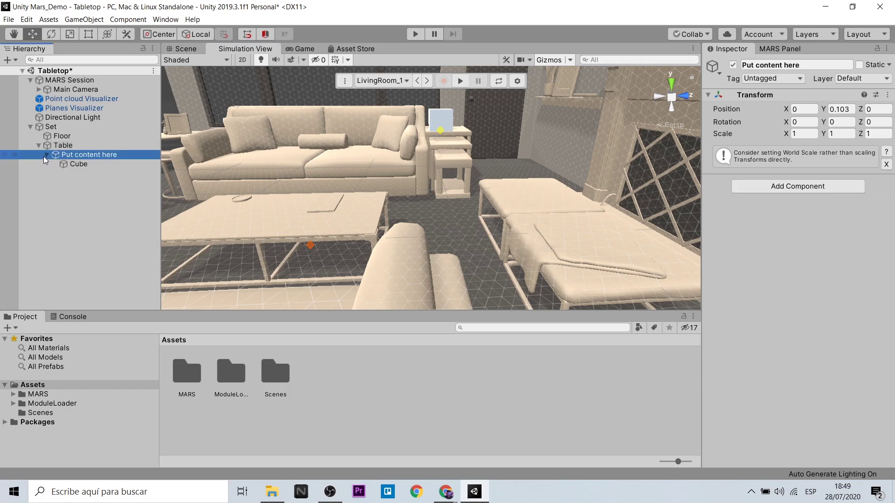
click(71, 164)
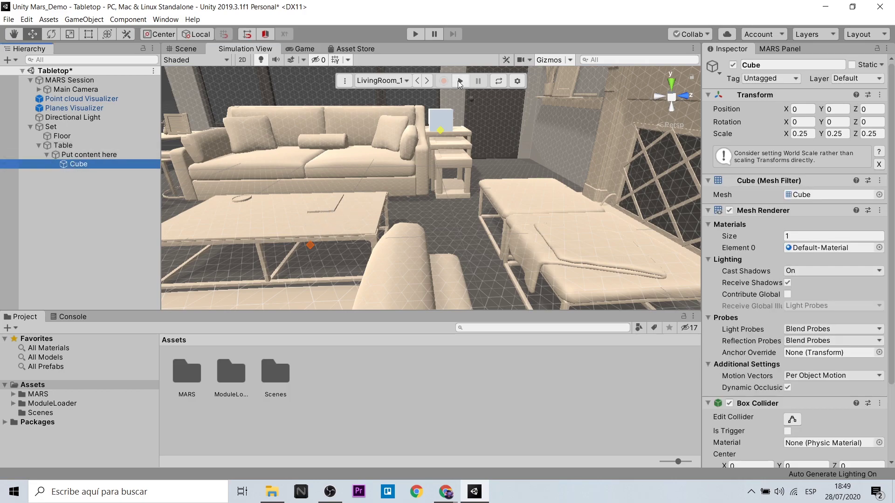
click(411, 32)
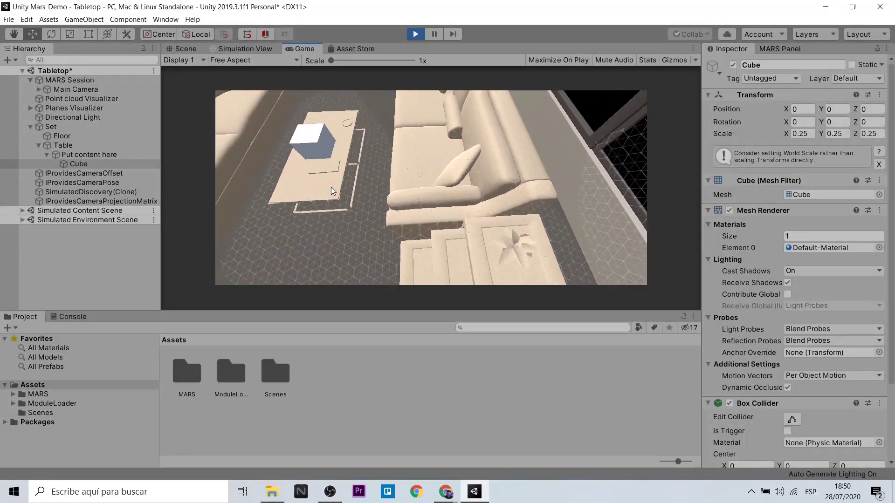
key(ctrl+p)
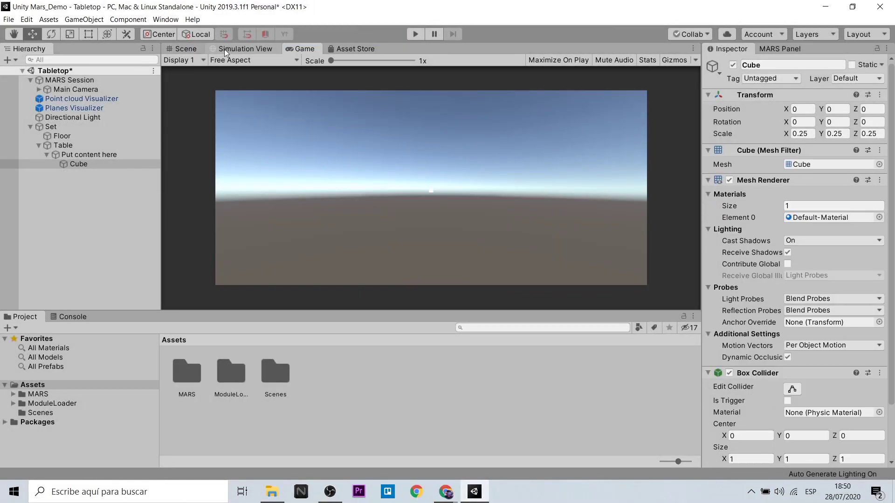
From the Simulation View, run Window > MARS > Build Settings Check and dismiss its unsupported-platform report.
click(225, 48)
scroll(438, 177, up, 5)
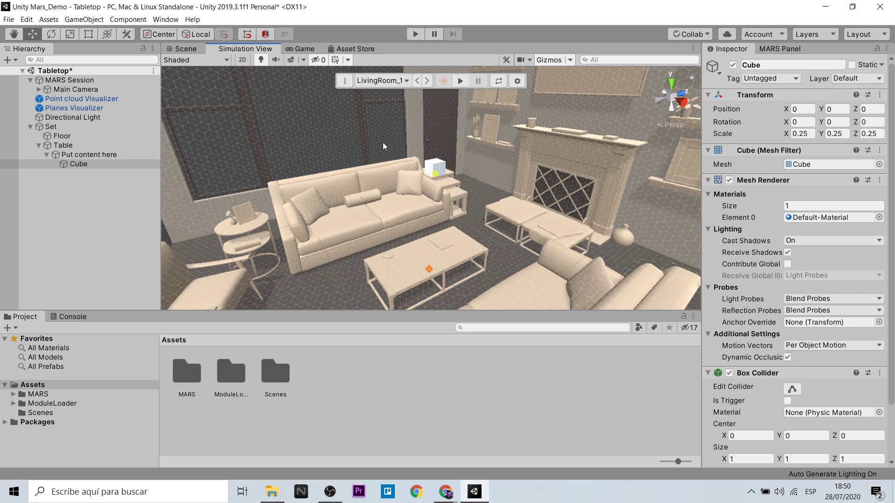
click(171, 21)
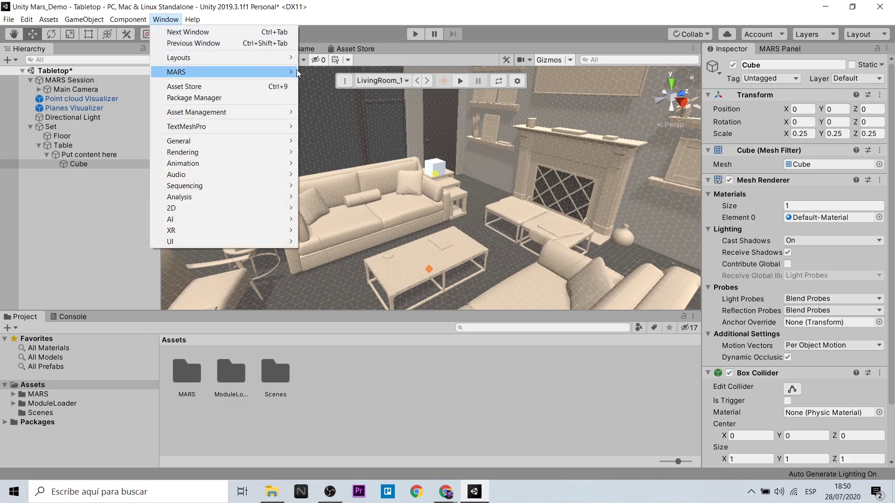
mouse_move(267, 75)
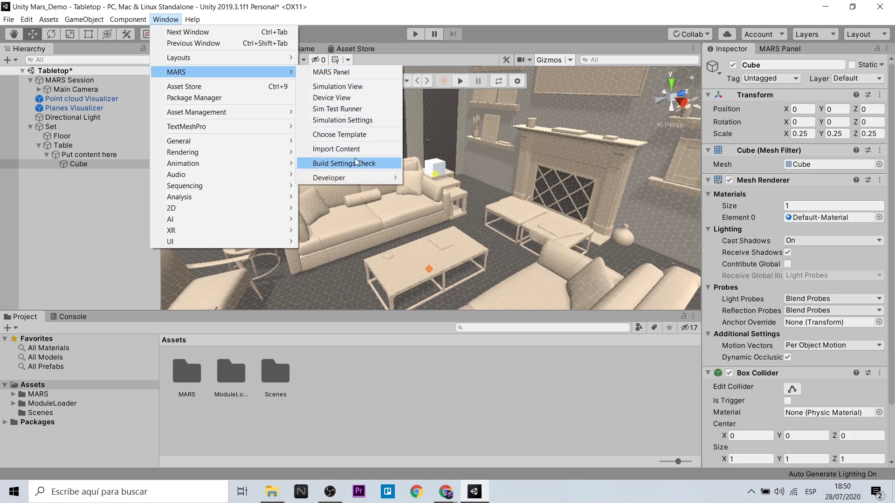
click(353, 161)
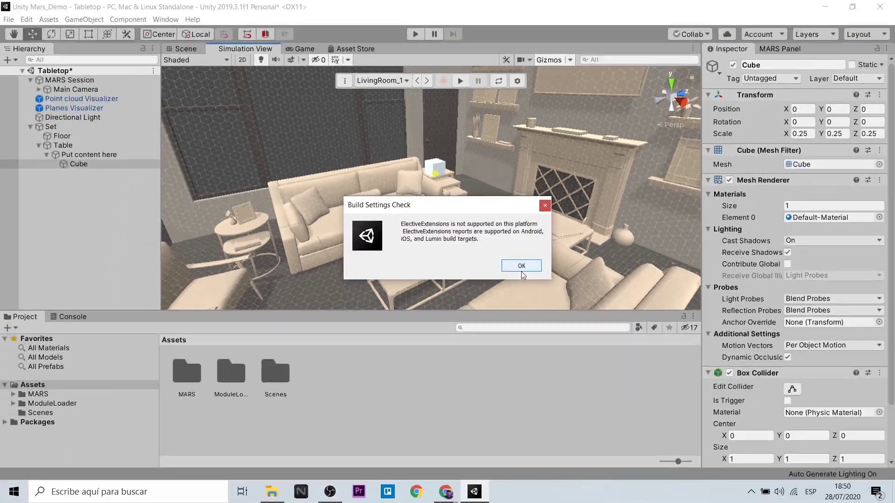
click(525, 269)
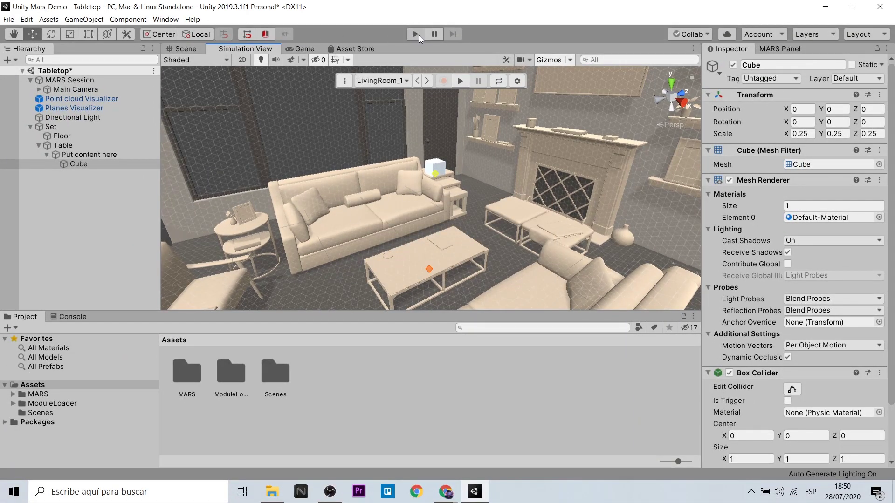
In File > Build Settings, switch the target platform from Standalone to Android.
click(9, 19)
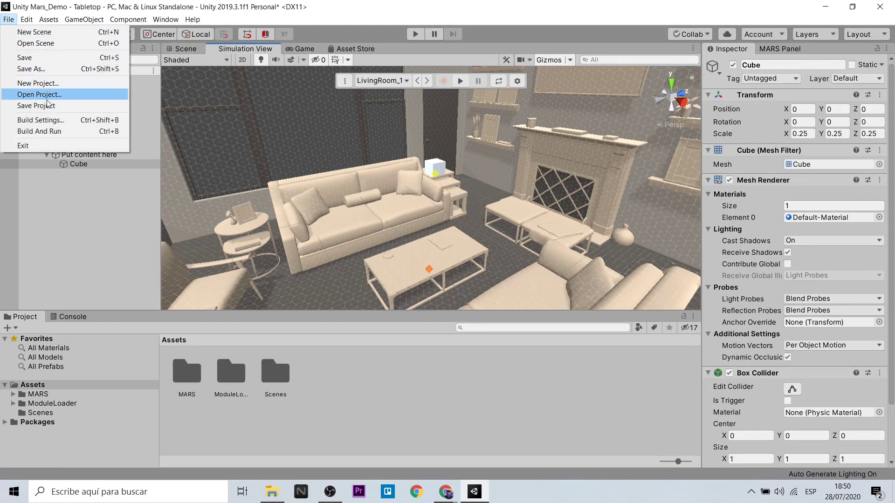
click(68, 121)
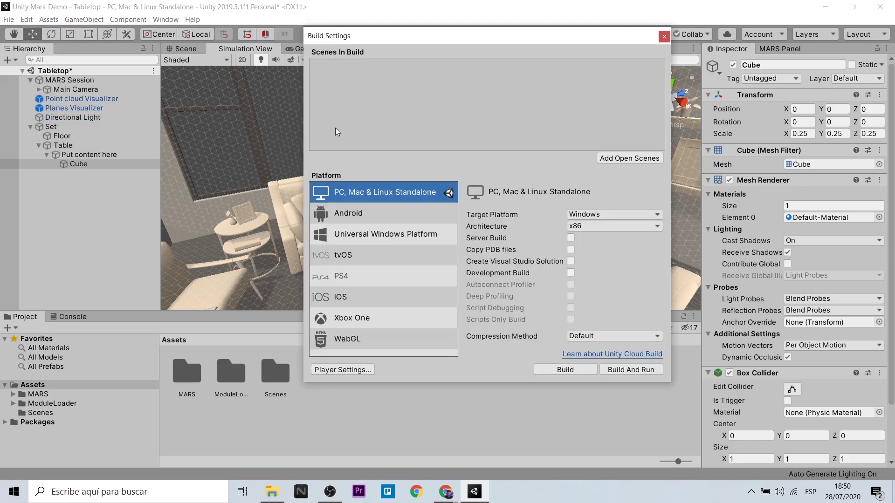
click(340, 214)
click(557, 371)
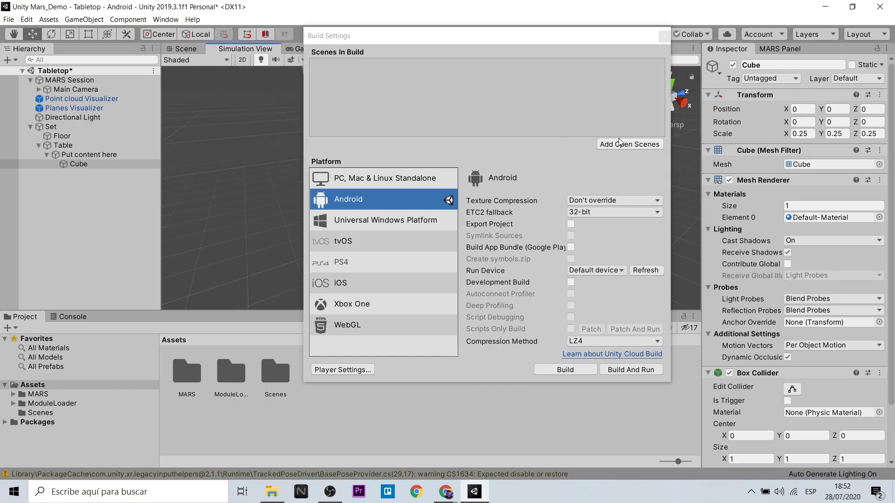
Rerun the MARS Build Settings Check, which flags the missing com.unity.xr.arcore 2.1.8 package.
click(165, 19)
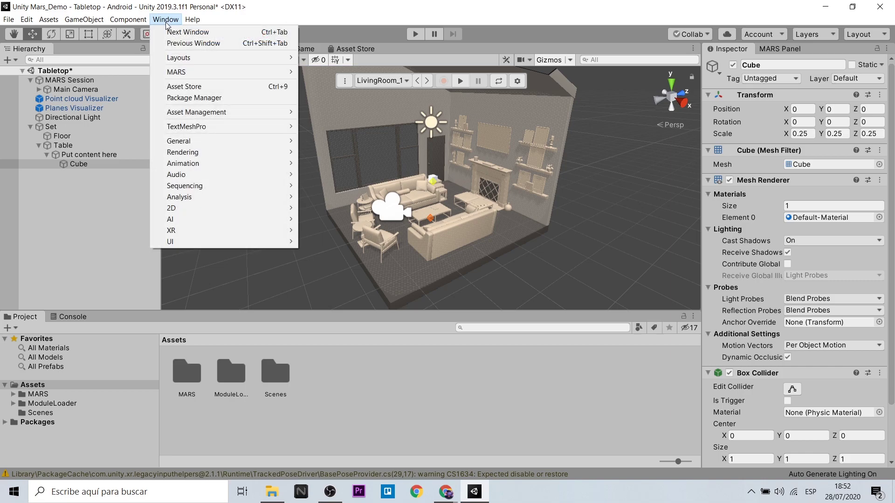
mouse_move(177, 72)
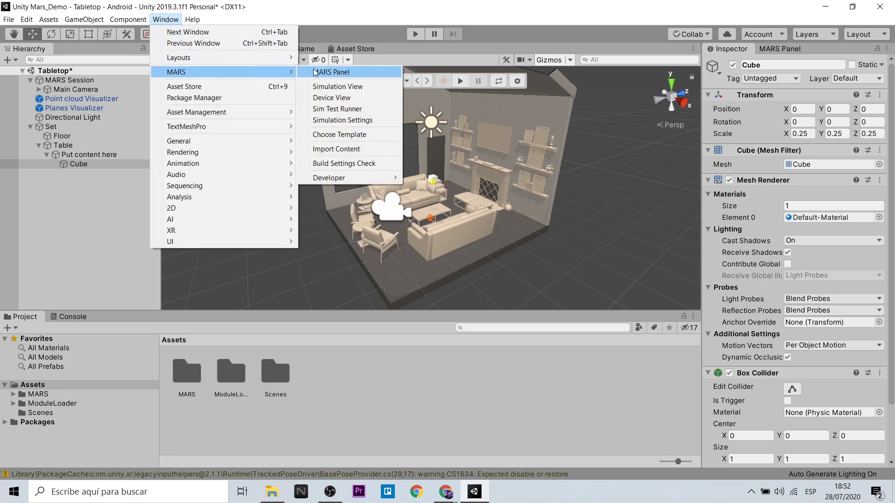
click(364, 159)
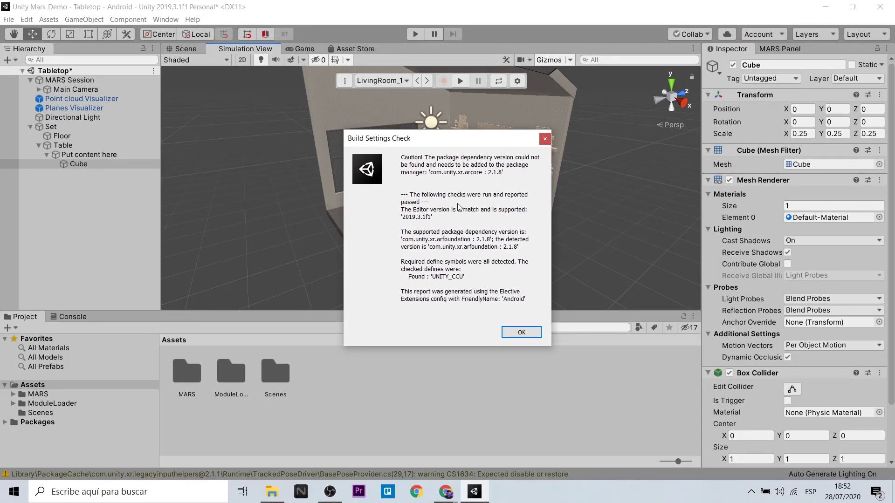
Dismiss the check report and install ARCore XR Plugin 2.1.8 through the Package Manager.
click(545, 140)
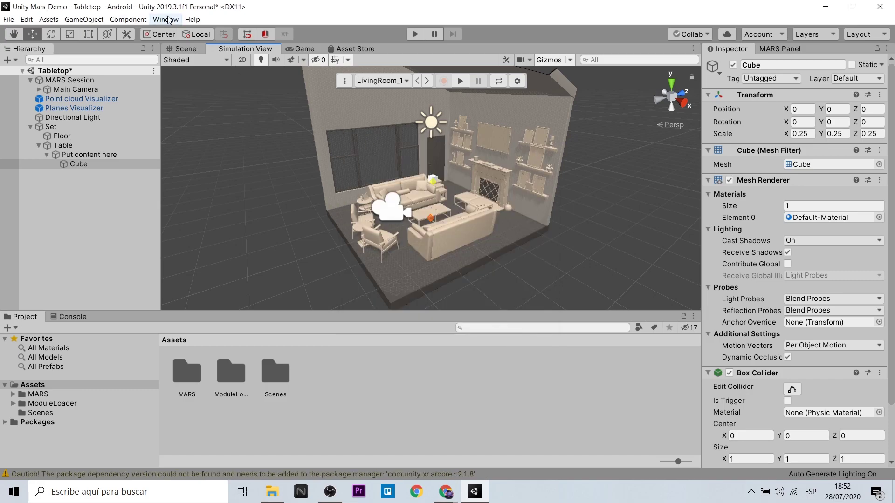
click(166, 19)
click(238, 98)
scroll(279, 226, up, 4)
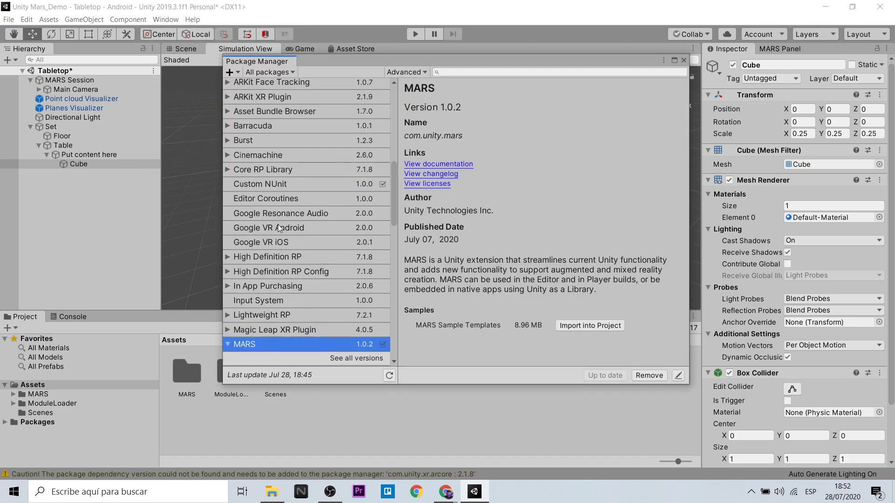
scroll(279, 223, up, 2)
scroll(266, 174, up, 2)
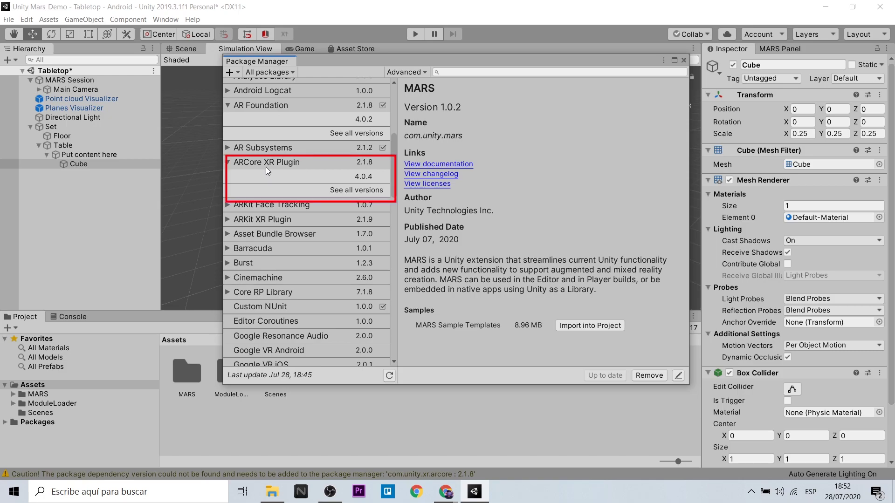
click(355, 162)
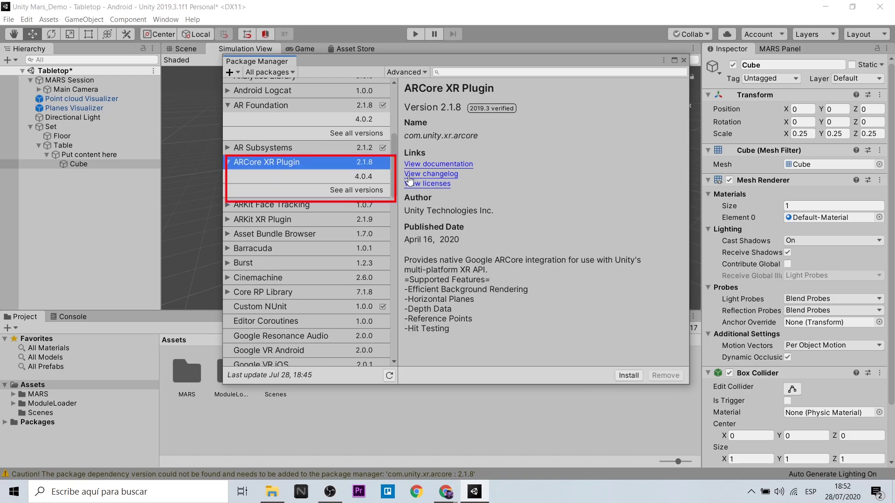
click(629, 376)
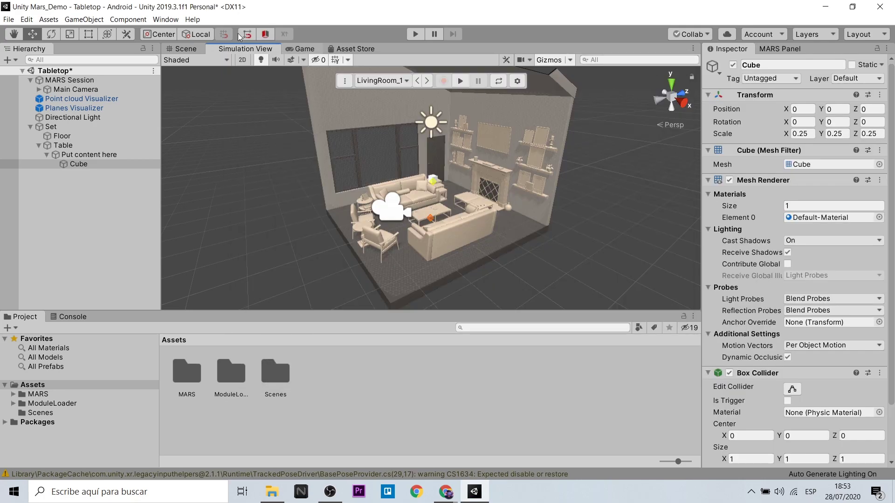
click(683, 60)
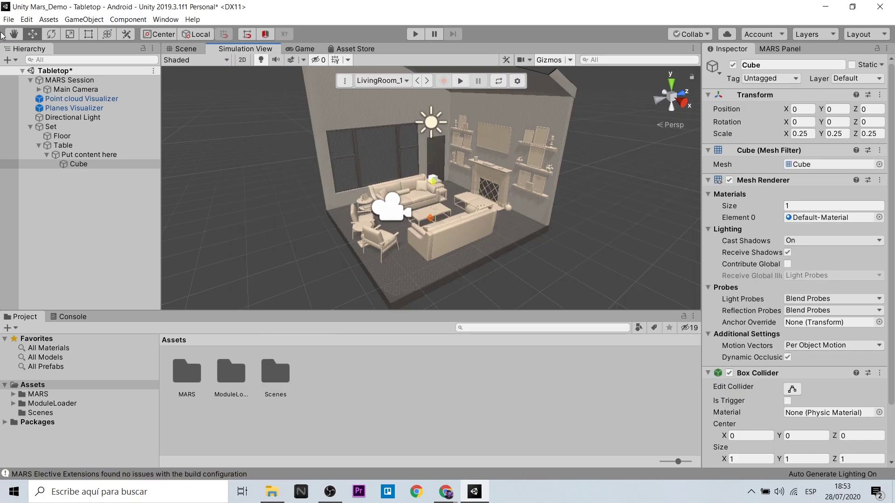
click(8, 19)
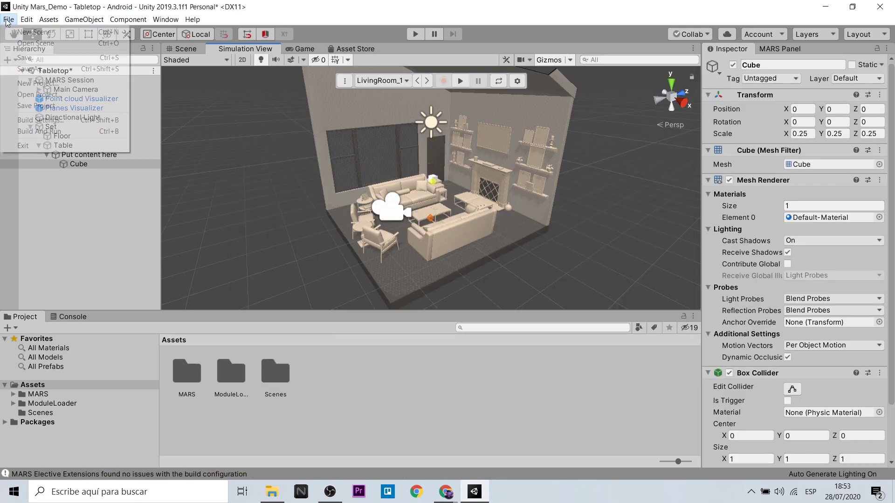
Copy the Product Name into the Player Company Name so it reads 'Unity Mars_Demo'.
click(57, 121)
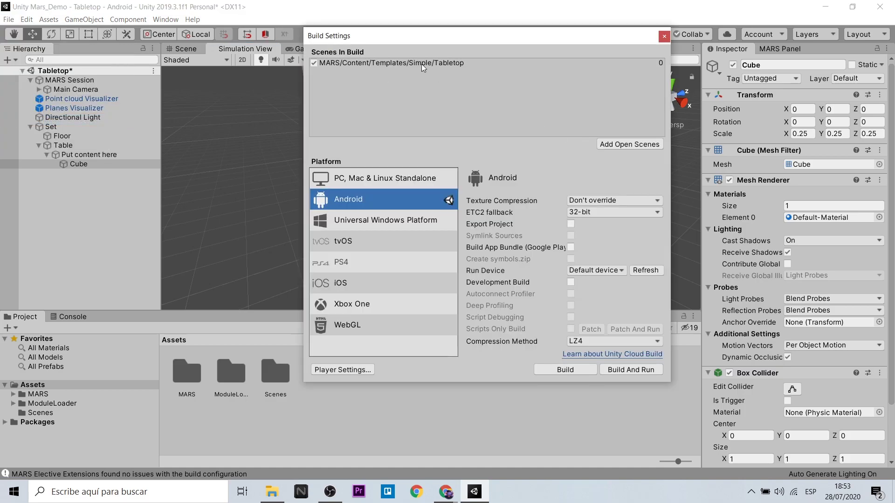
click(409, 62)
click(339, 369)
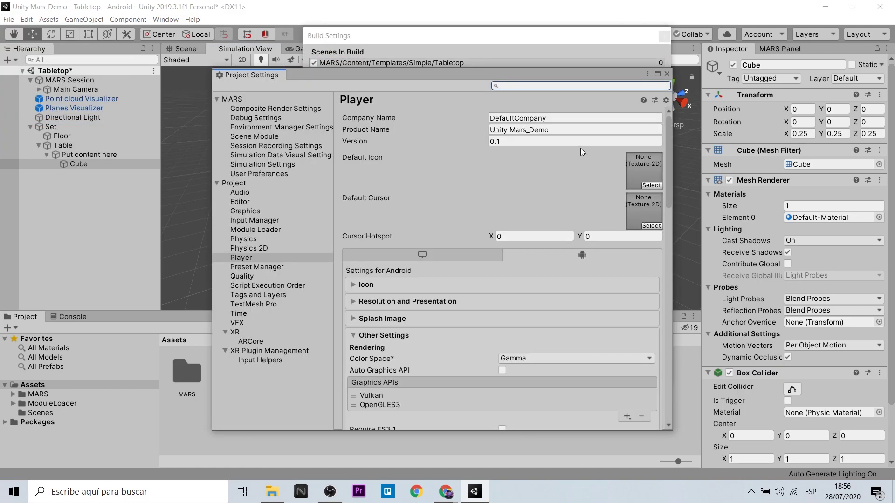
click(560, 120)
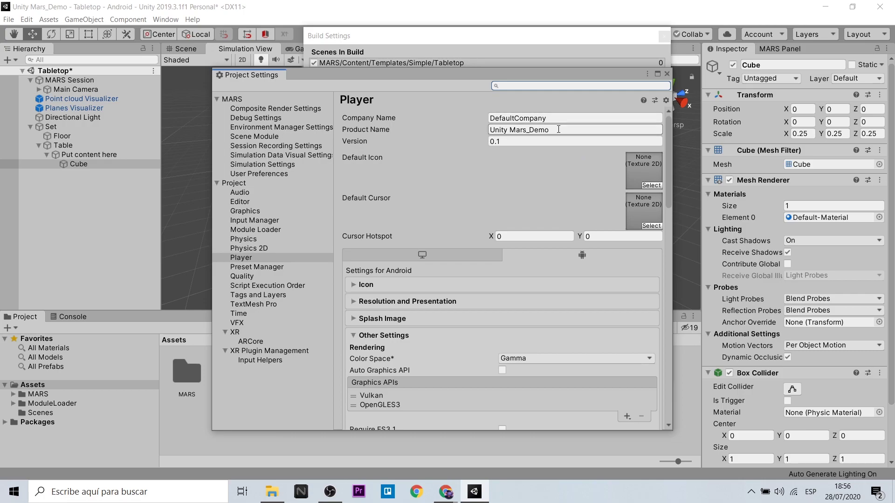
key(Tab)
key(ctrl+c)
click(561, 117)
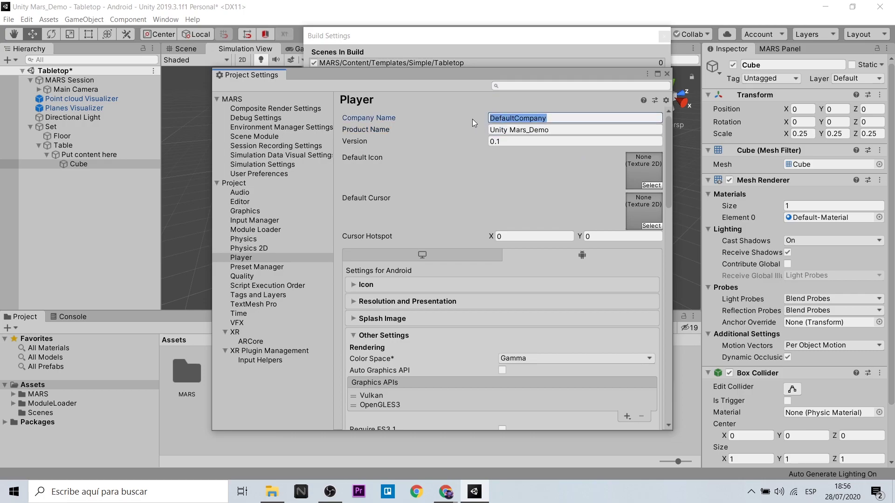
key(ctrl+v)
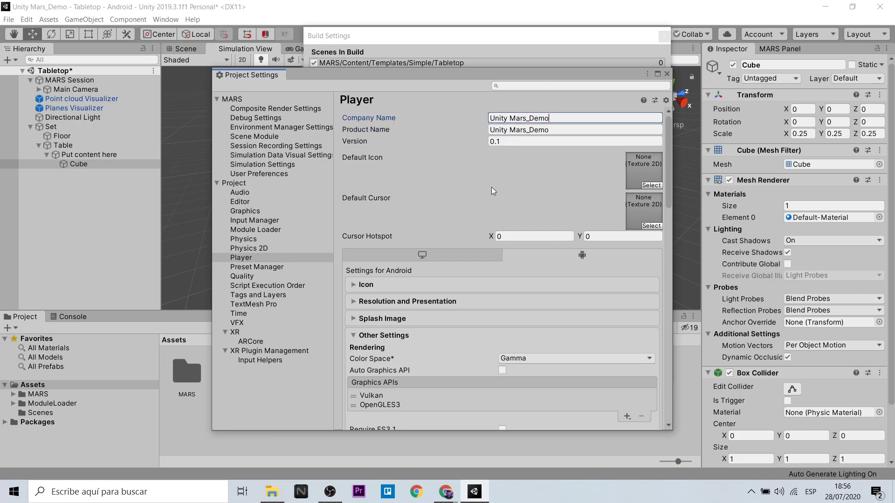
scroll(435, 239, down, 2)
scroll(435, 239, down, 1)
scroll(435, 239, down, 3)
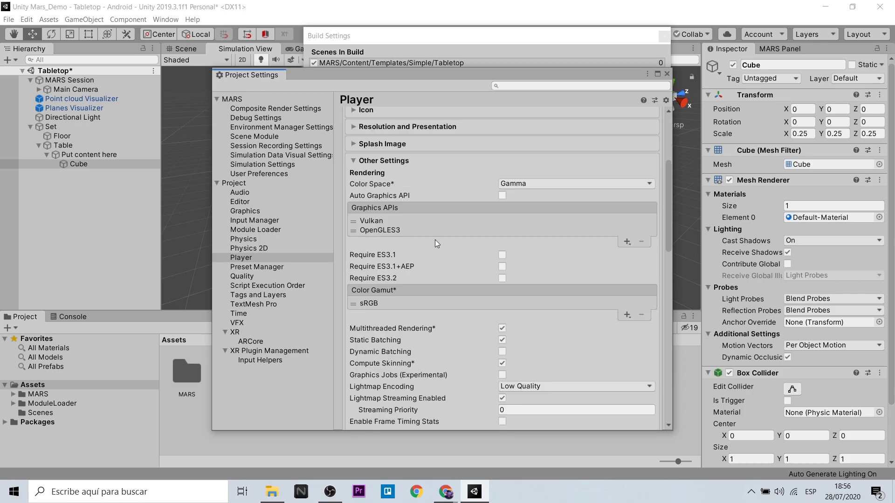
scroll(386, 256, down, 1)
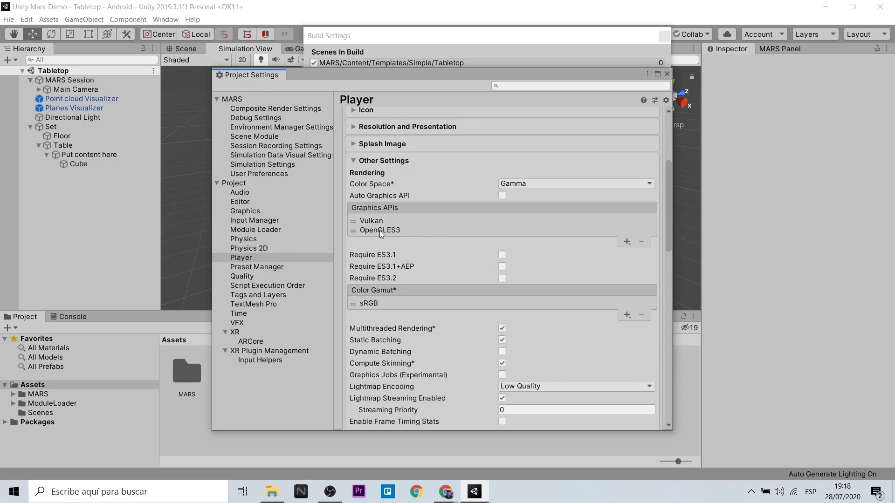
Remove Vulkan from the Android Graphics APIs, leaving only OpenGLES3.
click(364, 221)
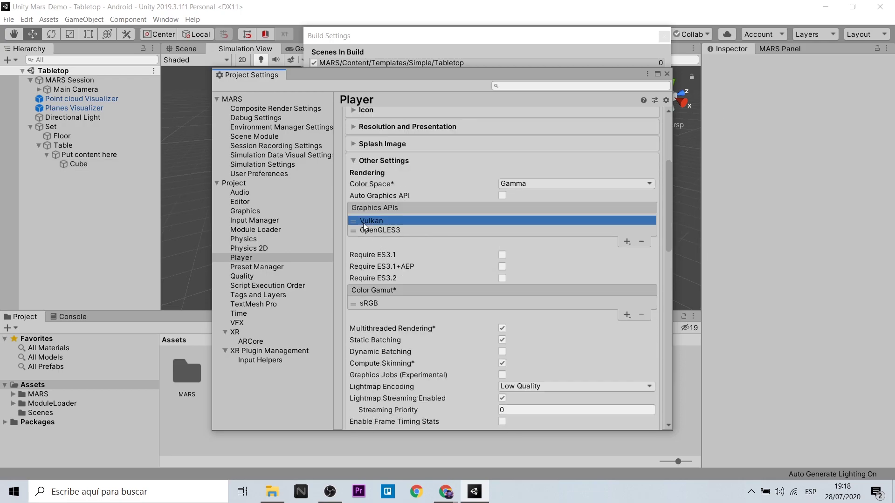
click(641, 242)
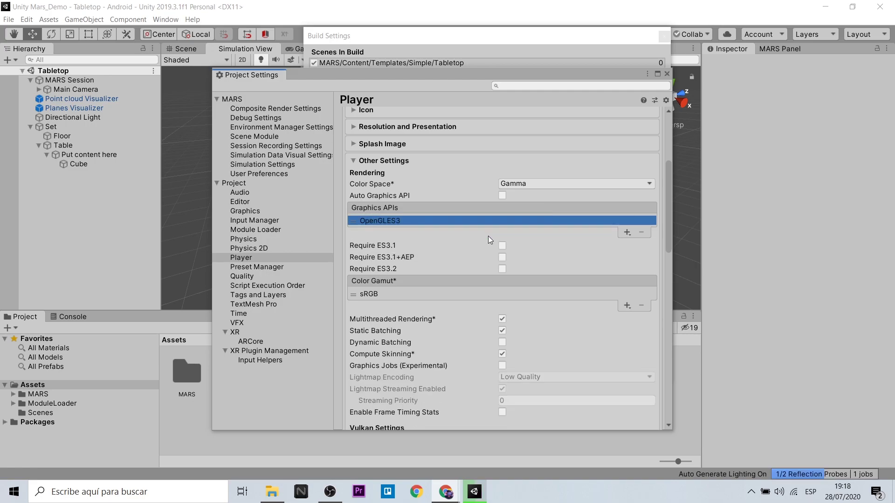
scroll(471, 254, down, 5)
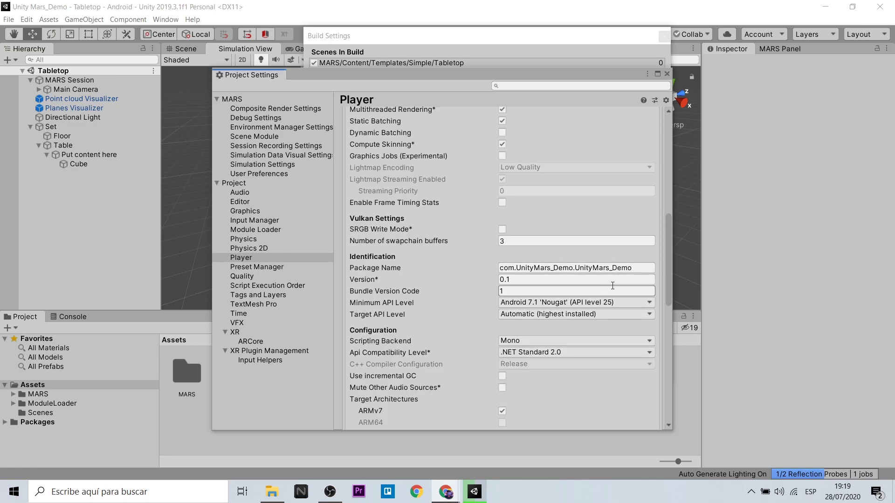
Keep the Minimum API Level at Android 7.1 Nougat.
click(548, 305)
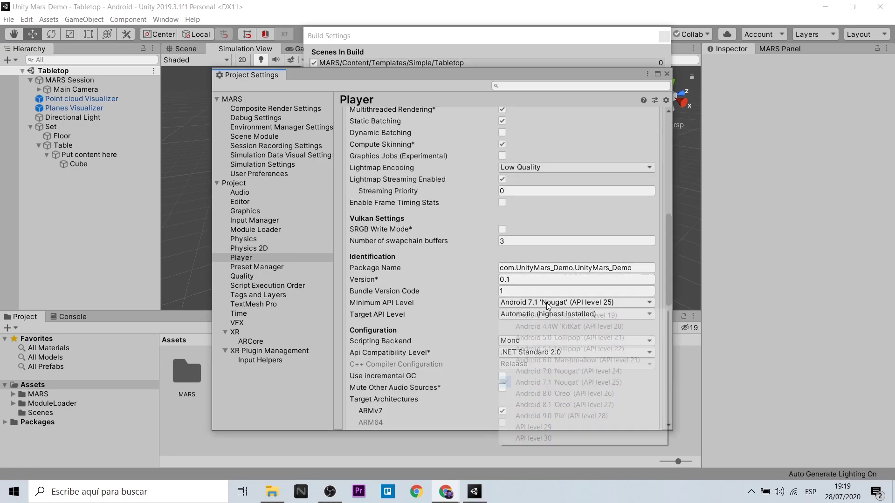
click(601, 385)
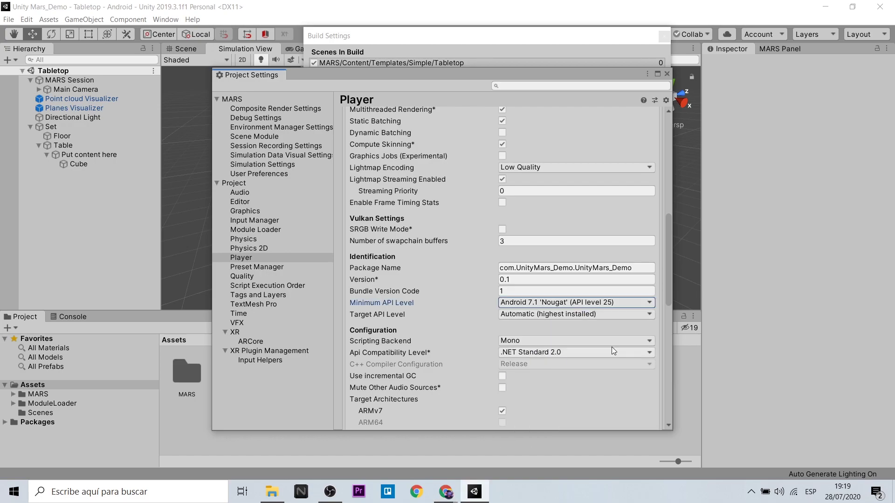
scroll(587, 351, down, 5)
scroll(569, 356, down, 5)
scroll(573, 359, down, 4)
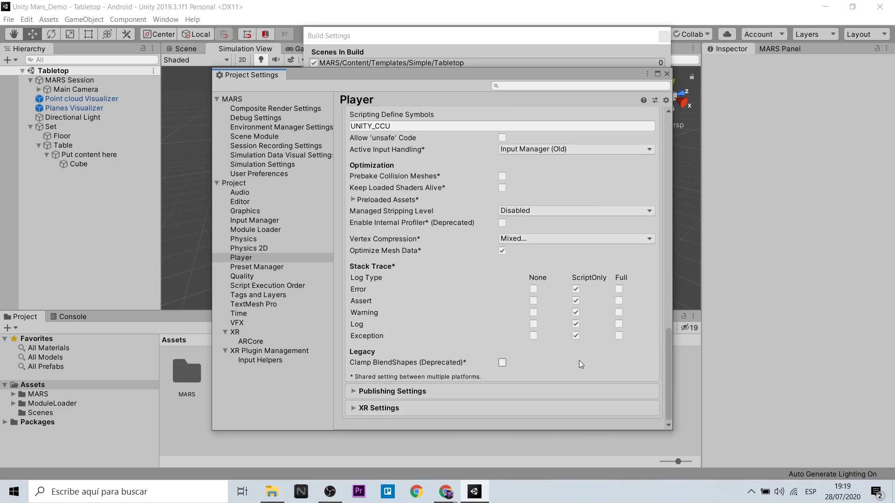
scroll(578, 360, up, 5)
scroll(581, 359, up, 5)
scroll(581, 364, up, 3)
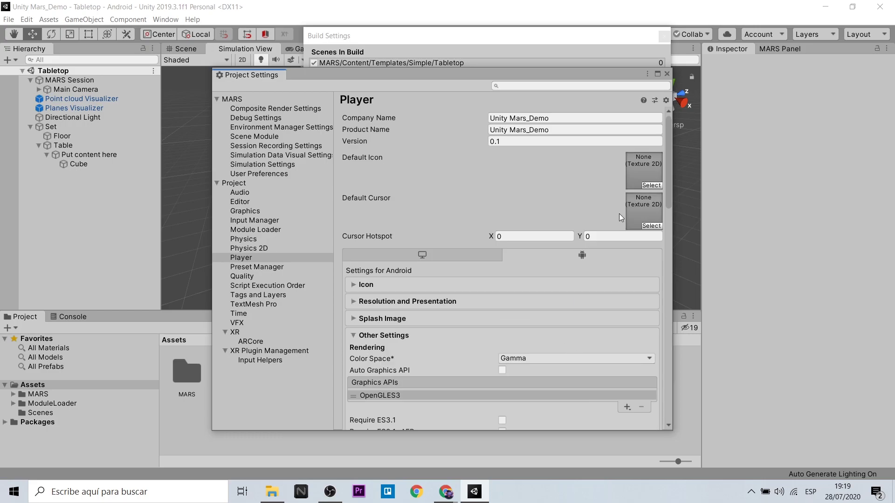
Start Build And Run from Build Settings, saving the APK as unity_mars.apk.
click(578, 39)
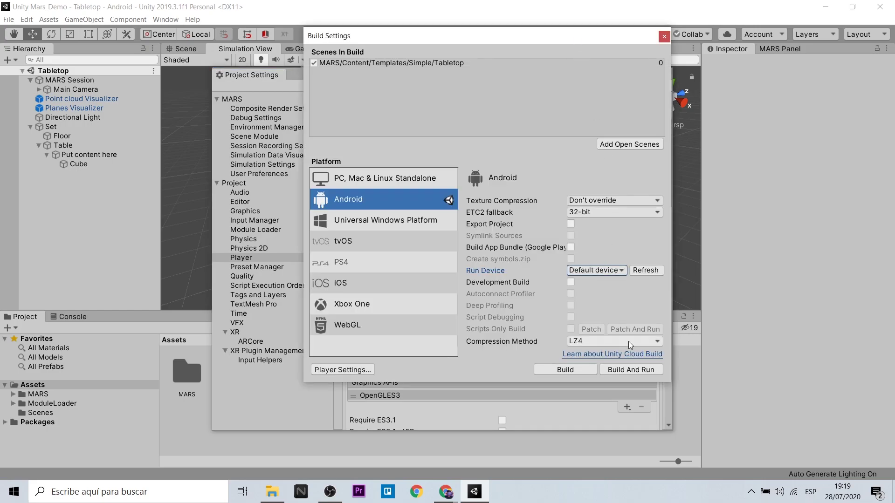
click(611, 370)
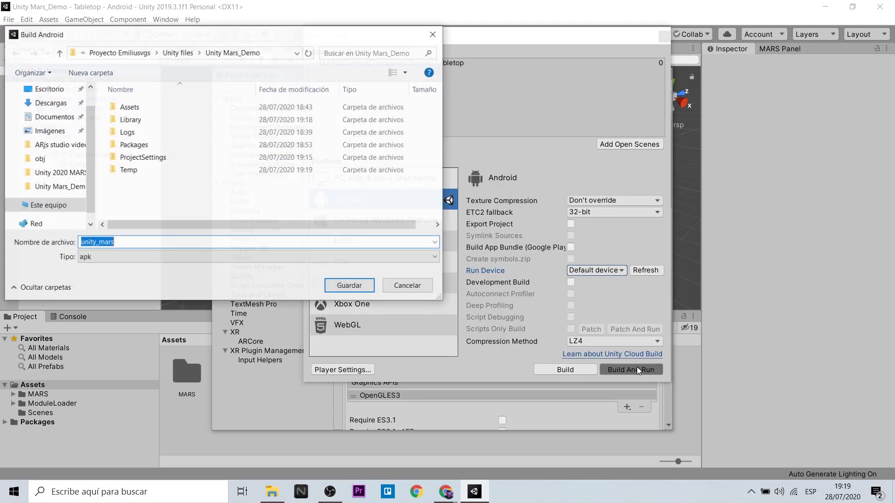
click(360, 287)
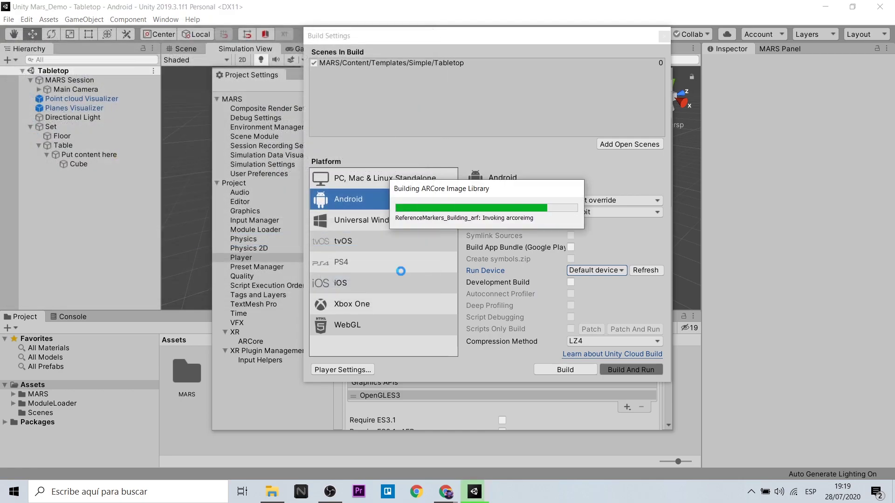